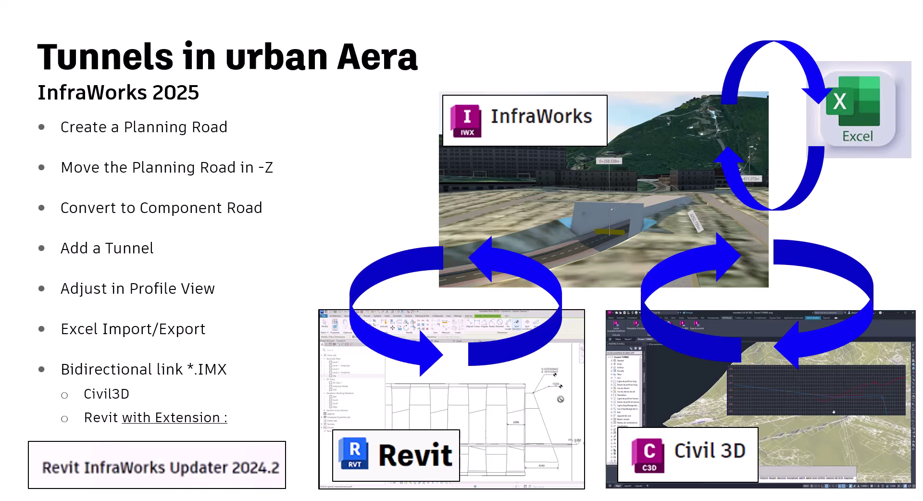
# Step: Switch to InfraWorks and check the Delayed Road Regeneration setting in the application's model generation options
pyautogui.hotkey('alt', 'Tab')
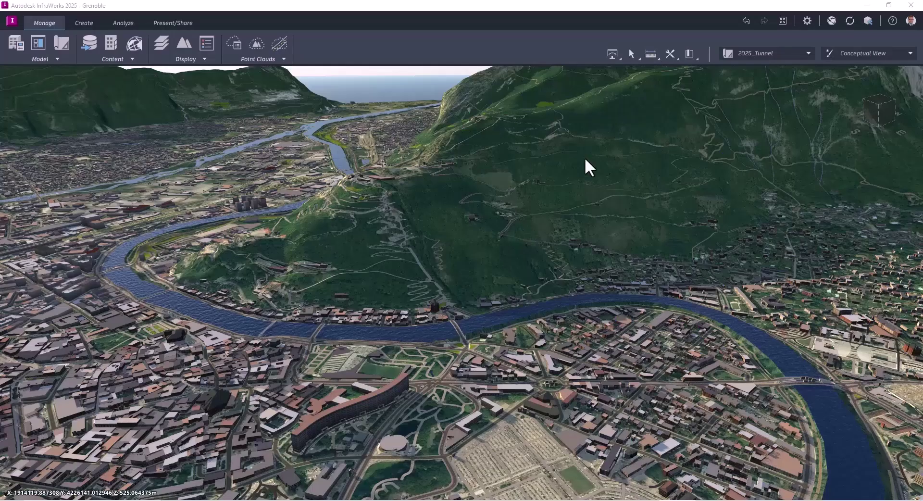
pyautogui.click(804, 21)
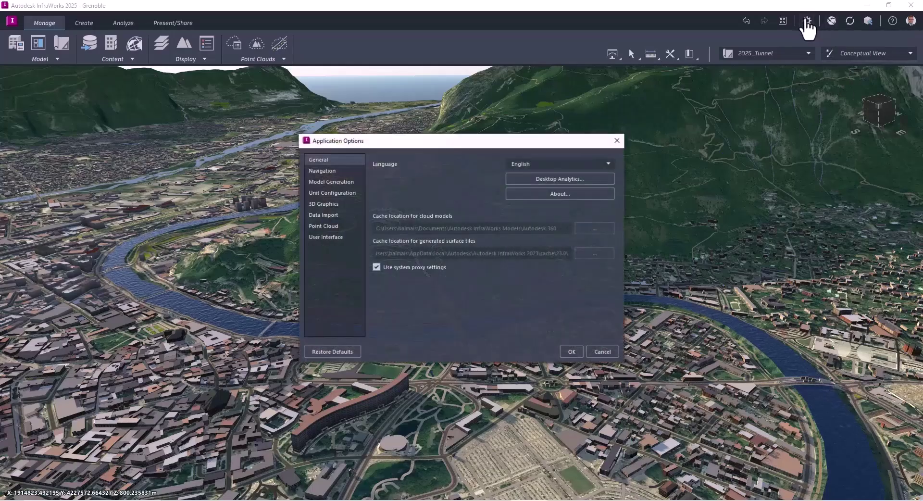
pyautogui.click(327, 182)
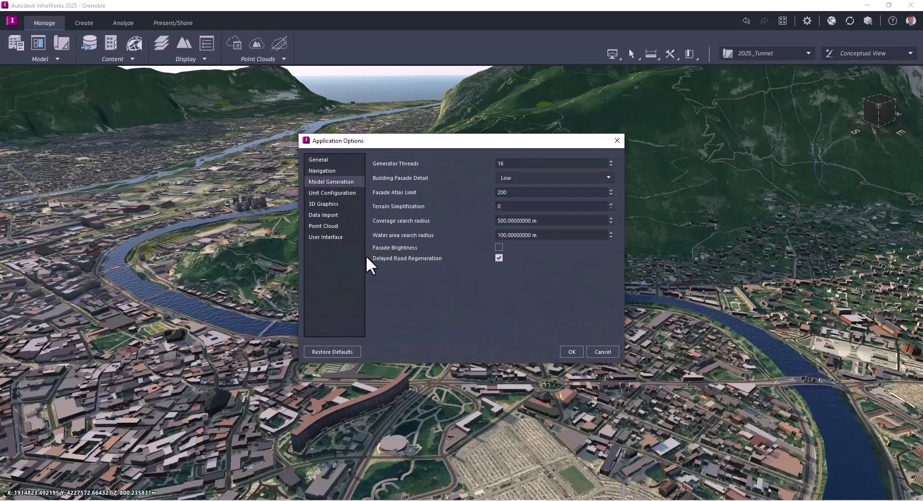
pyautogui.moveTo(467, 260)
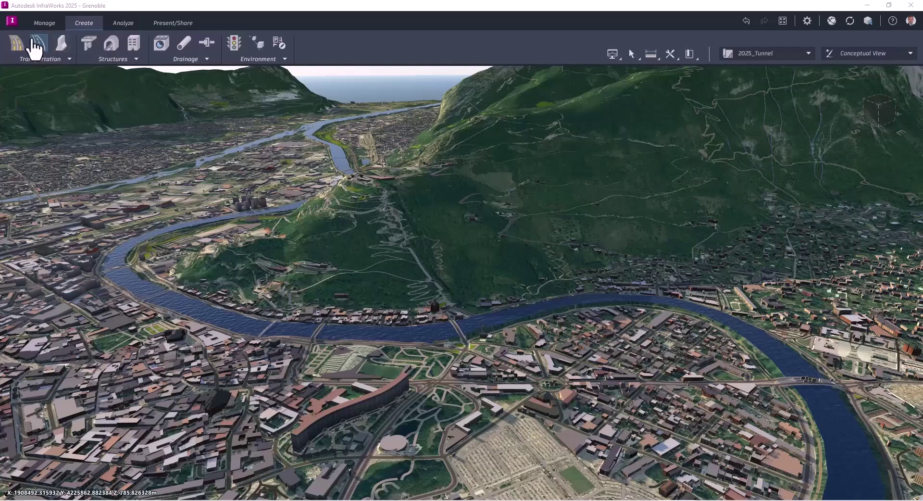
# Step: Open the Street catalog's Tunnel Circ road style for review and examine its circular tunnel settings and 3D preview
pyautogui.click(44, 22)
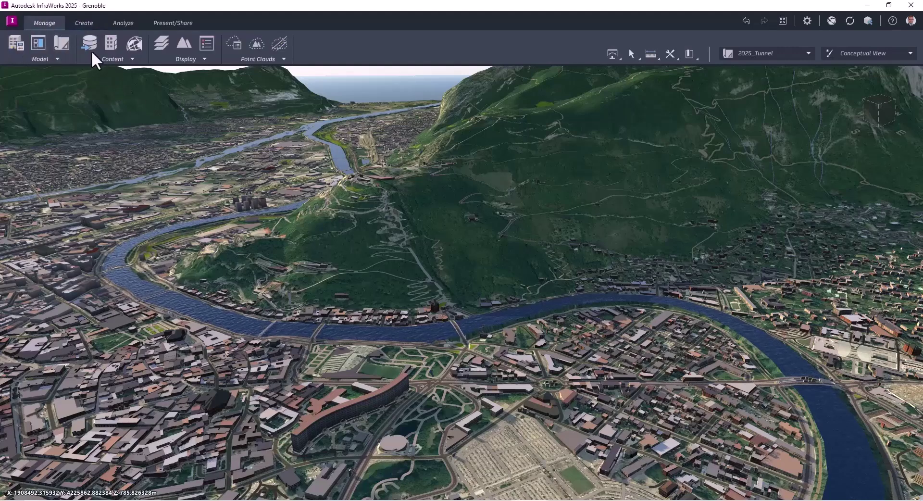
pyautogui.click(110, 59)
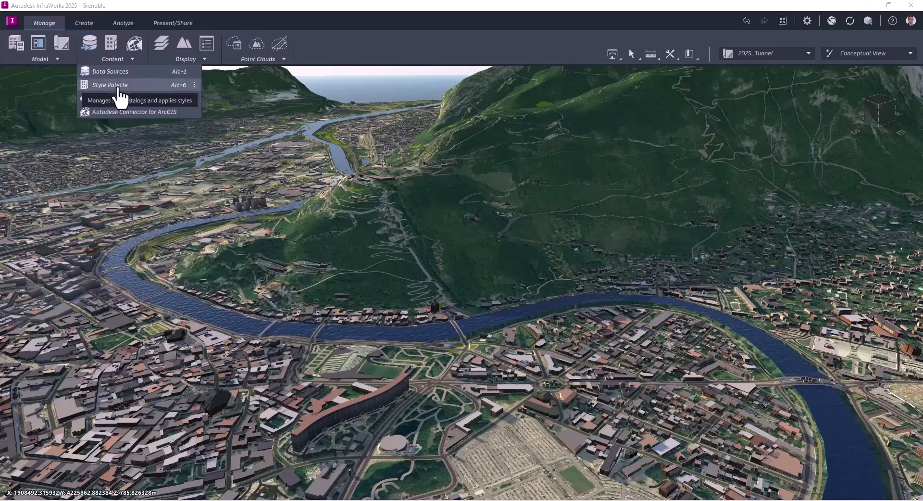
pyautogui.click(120, 87)
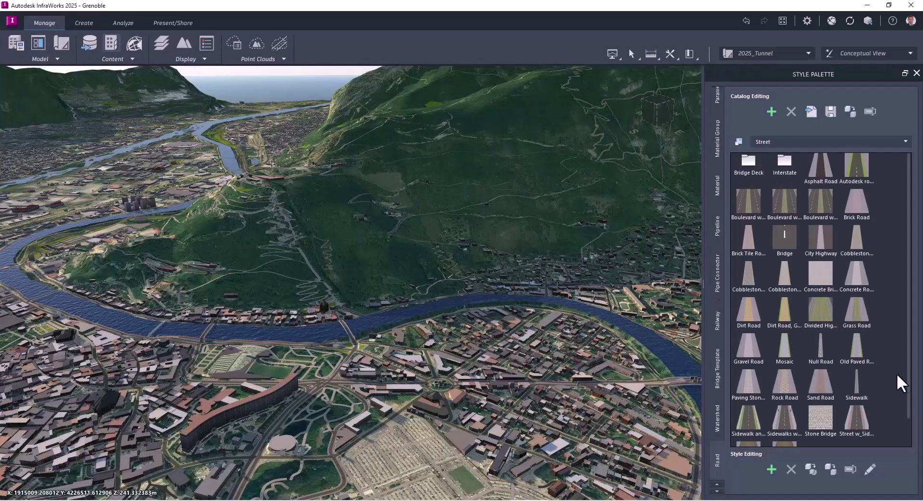
pyautogui.scroll(-1, 894, 373)
pyautogui.click(778, 429)
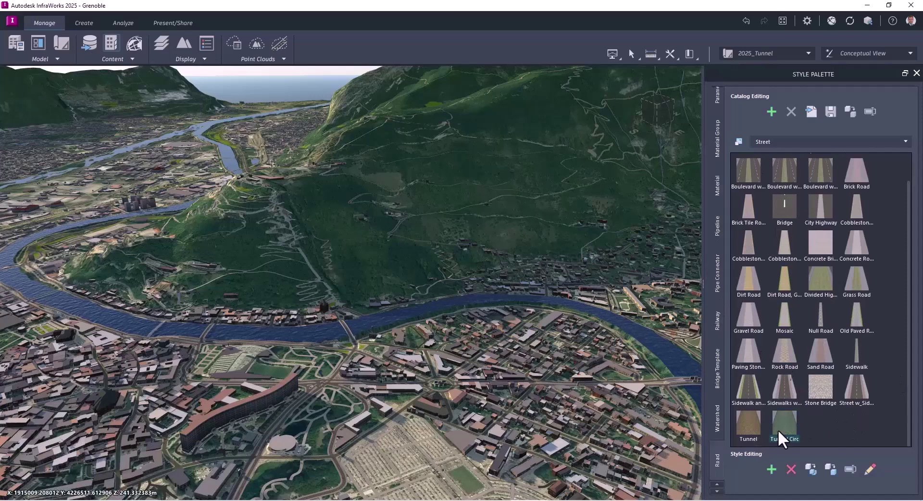
pyautogui.click(869, 469)
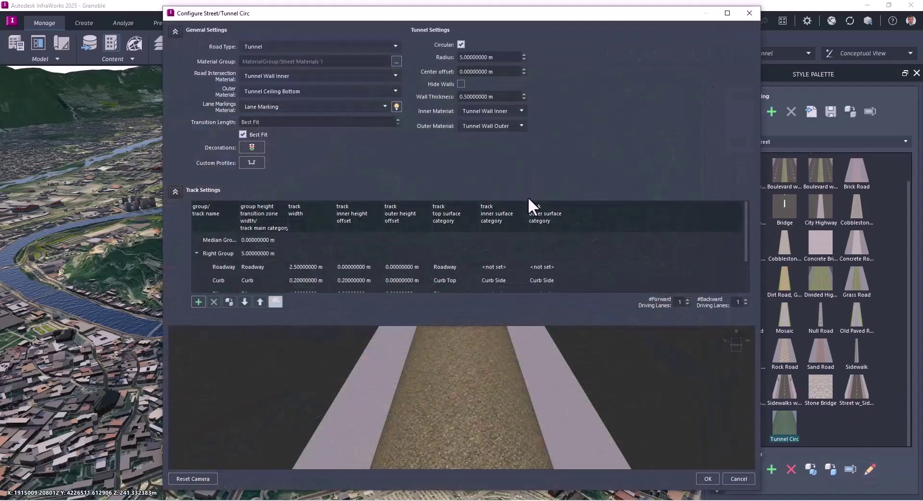
pyautogui.scroll(-3, 523, 356)
pyautogui.moveTo(546, 382); pyautogui.dragTo(518, 344)
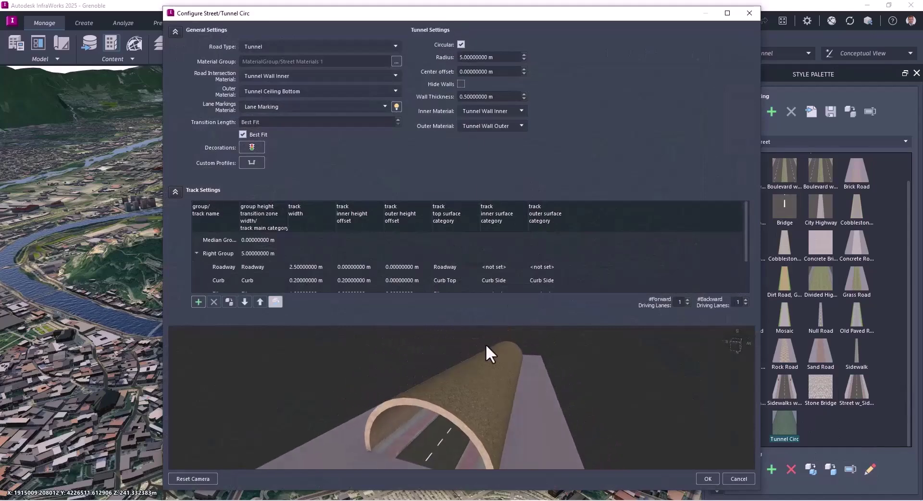
pyautogui.moveTo(494, 379); pyautogui.dragTo(504, 422)
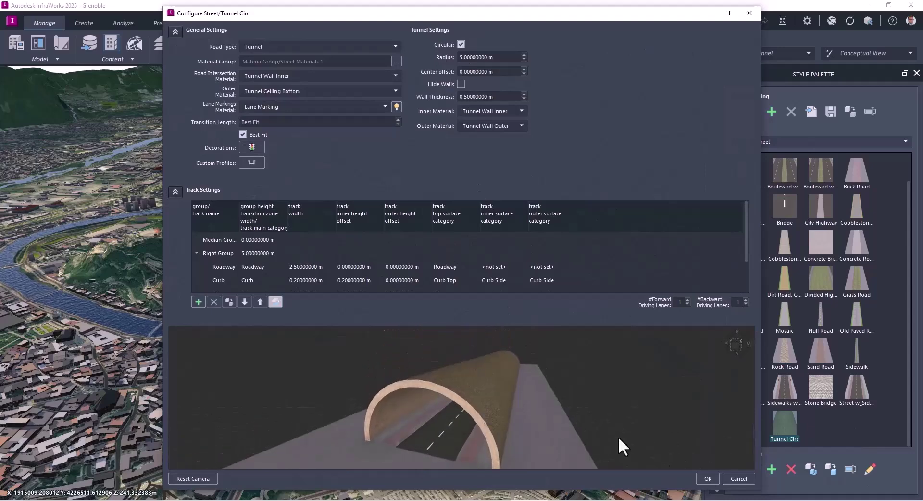
pyautogui.click(707, 479)
# Step: Examine the configuration and 3D preview of the Street catalog's Tunnel road style
pyautogui.click(749, 422)
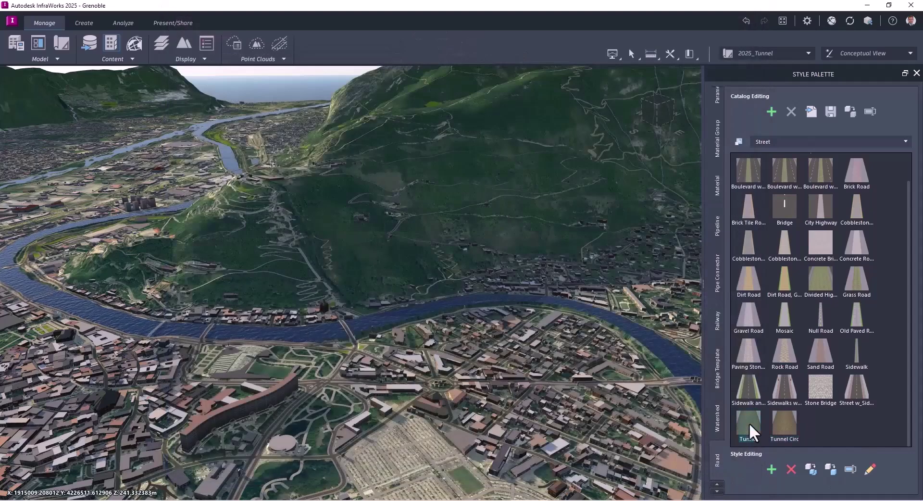
pyautogui.doubleClick(748, 422)
pyautogui.moveTo(517, 402)
pyautogui.mouseDown()
pyautogui.moveTo(483, 418)
pyautogui.moveTo(508, 413)
pyautogui.mouseUp()
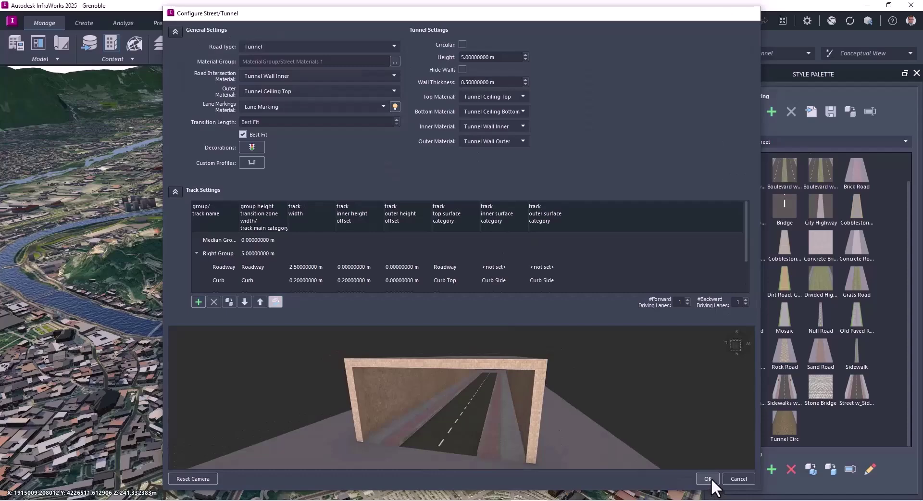
pyautogui.click(708, 478)
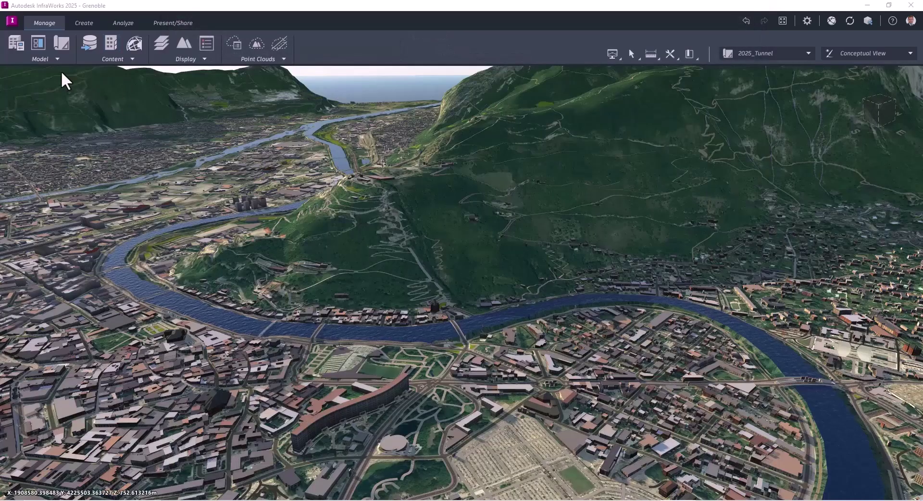
# Step: Start a new planning road with the Street/Tunnel Circ draw style, filtering the styles by "tunne"
pyautogui.click(88, 22)
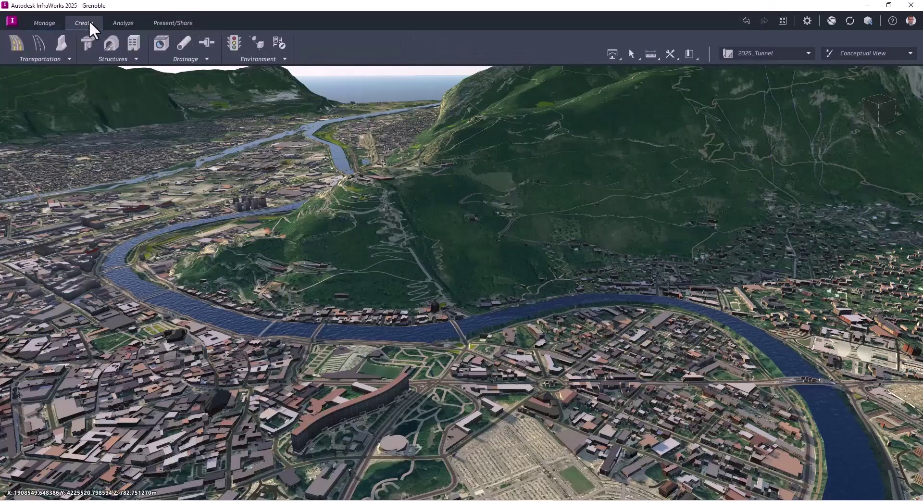
pyautogui.click(41, 46)
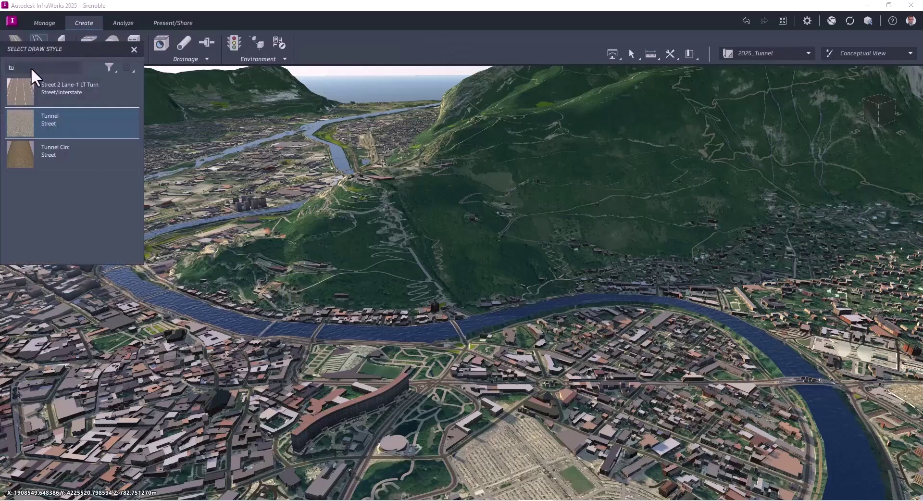
pyautogui.write('nne')
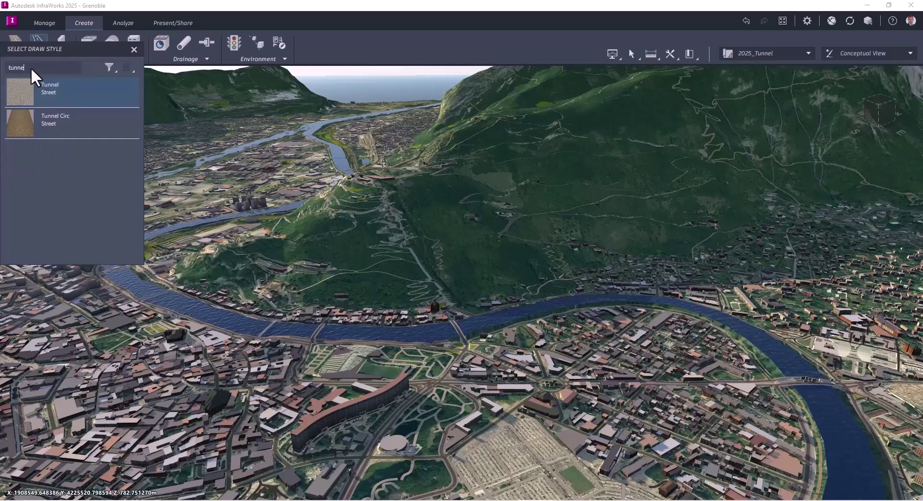
pyautogui.click(41, 127)
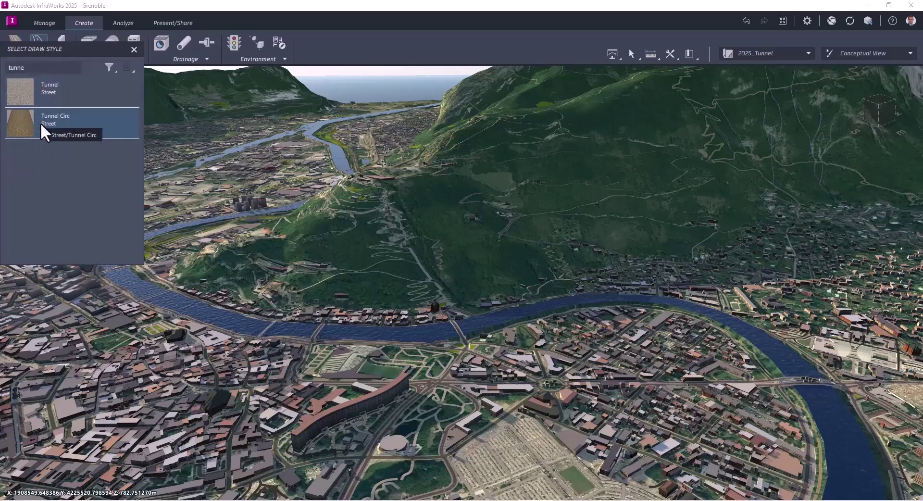
# Step: Draw a planning road about 3383 m long from the city district inside the river bend, through the mountain, to the open ground near the river bridge
pyautogui.scroll(-2, 566, 441)
pyautogui.scroll(-2, 500, 439)
pyautogui.scroll(2, 497, 421)
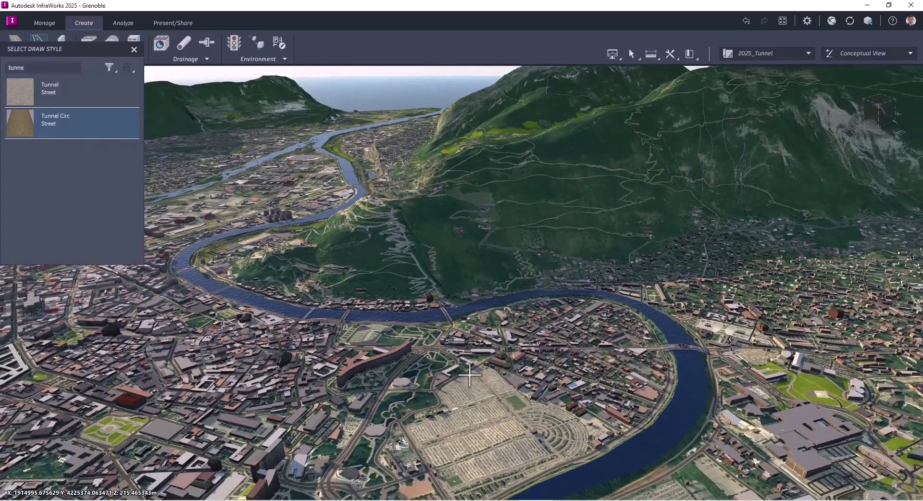
pyautogui.scroll(2, 484, 414)
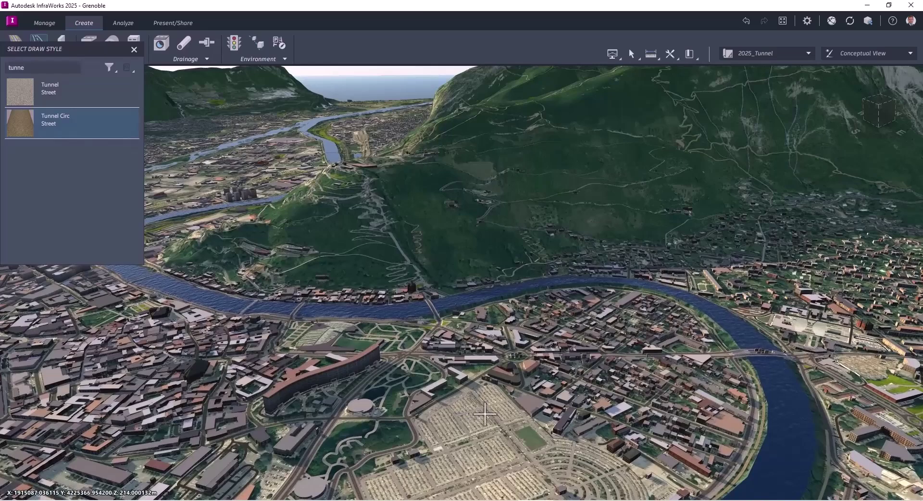
pyautogui.click(487, 433)
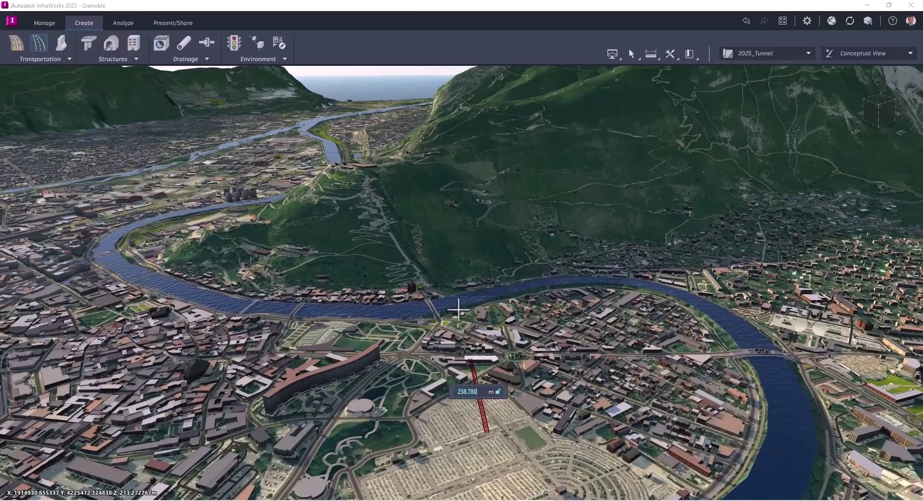
pyautogui.scroll(-3, 387, 138)
pyautogui.moveTo(377, 163); pyautogui.dragTo(831, 472, button='middle')
pyautogui.moveTo(603, 263); pyautogui.dragTo(768, 450, button='middle')
pyautogui.moveTo(601, 363); pyautogui.dragTo(668, 408, button='middle')
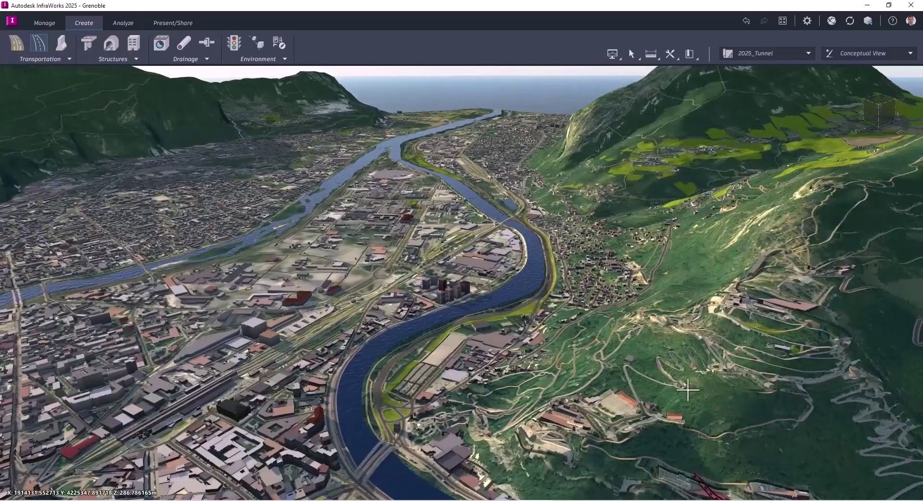
pyautogui.moveTo(574, 216); pyautogui.dragTo(632, 239, button='middle')
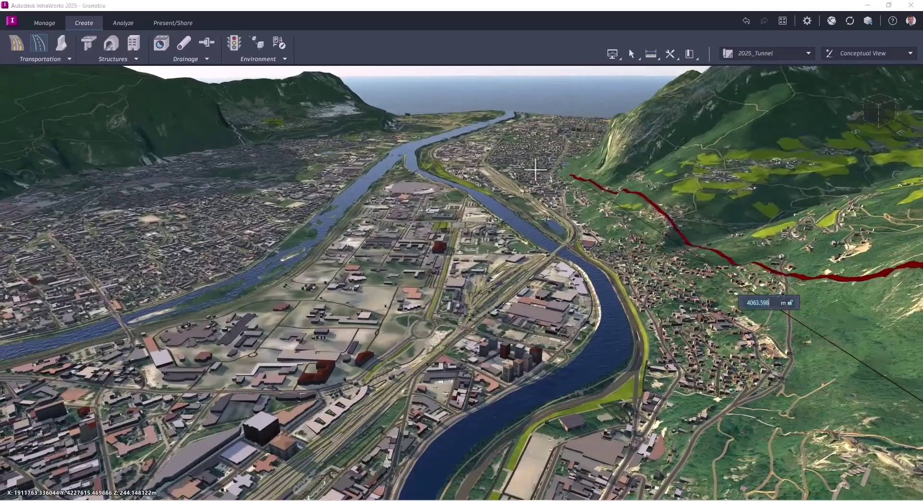
pyautogui.moveTo(548, 365); pyautogui.dragTo(606, 483, button='middle')
pyautogui.scroll(3, 528, 179)
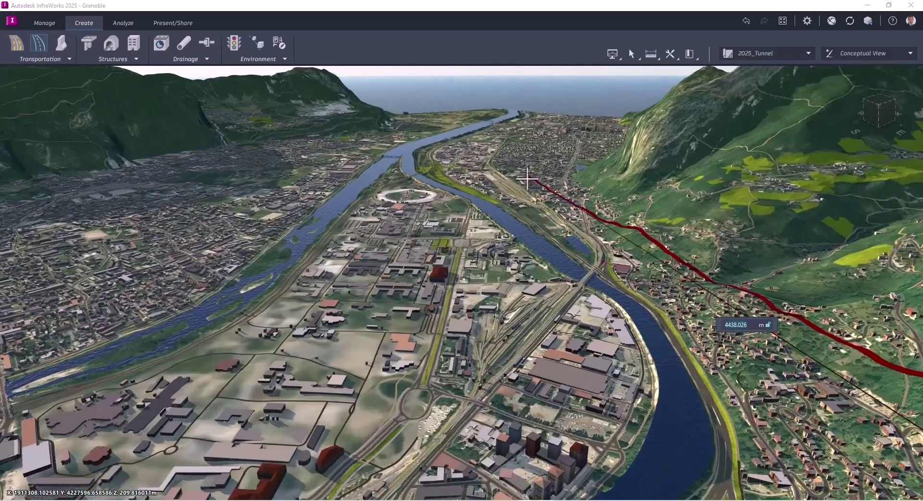
pyautogui.moveTo(536, 236); pyautogui.dragTo(540, 252, button='middle')
pyautogui.moveTo(540, 283); pyautogui.dragTo(546, 443, button='middle')
pyautogui.moveTo(579, 312); pyautogui.dragTo(599, 499, button='middle')
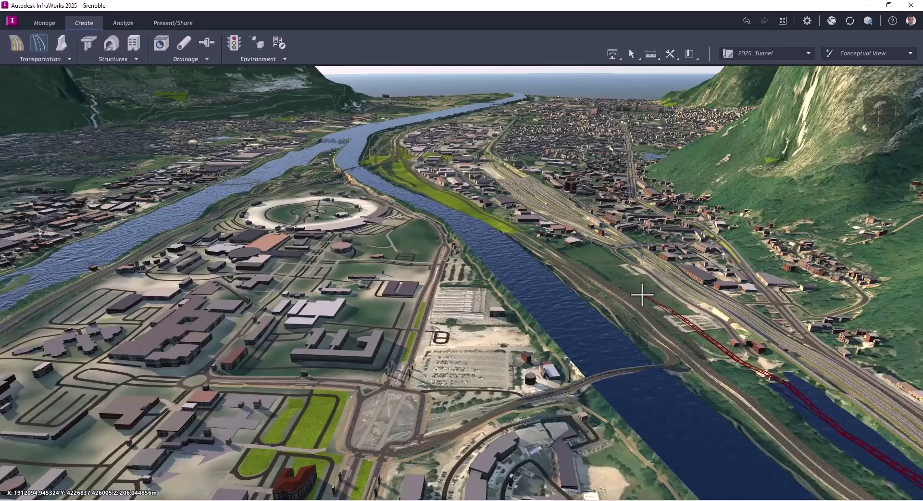
pyautogui.doubleClick(641, 294)
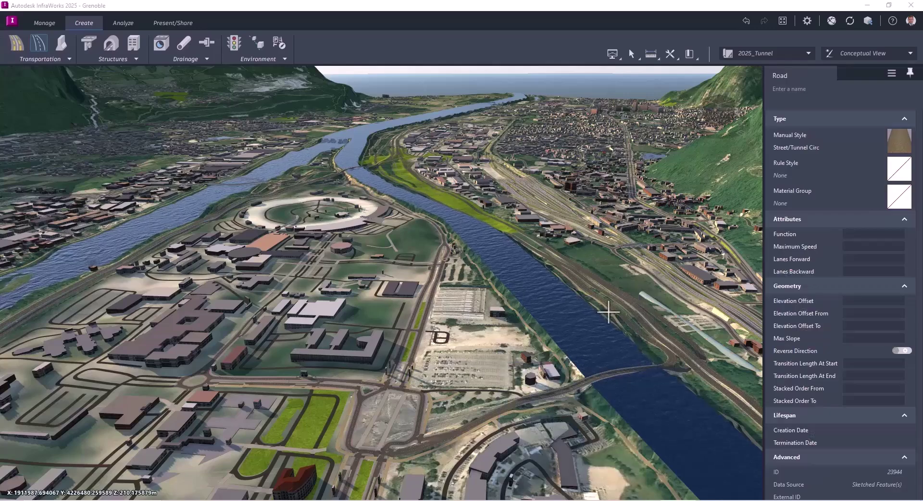
# Step: Switch the model display to Engineering View for inspecting the tunnel road
pyautogui.scroll(-2, 666, 363)
pyautogui.moveTo(666, 362); pyautogui.dragTo(438, 369, button='middle')
pyautogui.moveTo(438, 369); pyautogui.dragTo(441, 347)
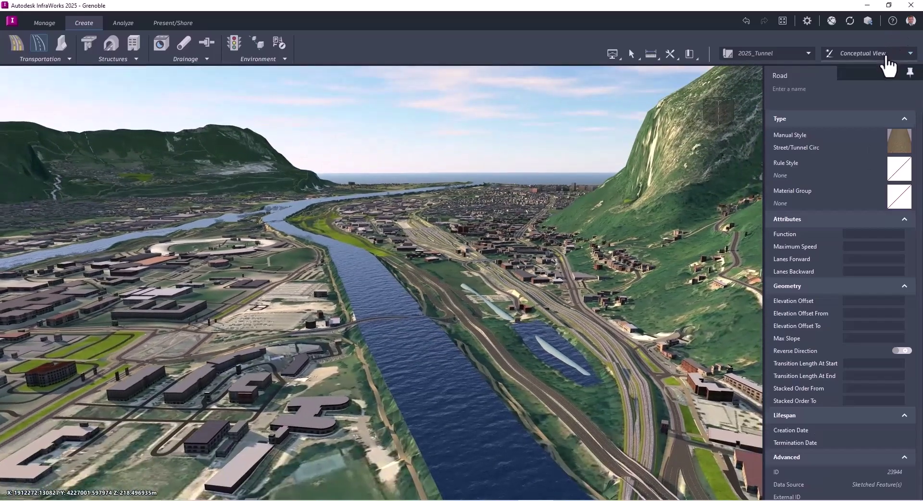
pyautogui.click(880, 54)
pyautogui.click(876, 81)
# Step: Select the tunnel road from beneath the terrain and set the elevation of its end point beyond the mountain to 195 m
pyautogui.keyDown('shift'); pyautogui.moveTo(542, 406); pyautogui.dragTo(559, 354); pyautogui.keyUp('shift')
pyautogui.keyDown('shift'); pyautogui.moveTo(663, 323); pyautogui.dragTo(513, 317); pyautogui.keyUp('shift')
pyautogui.keyDown('shift'); pyautogui.moveTo(453, 281); pyautogui.dragTo(571, 284); pyautogui.keyUp('shift')
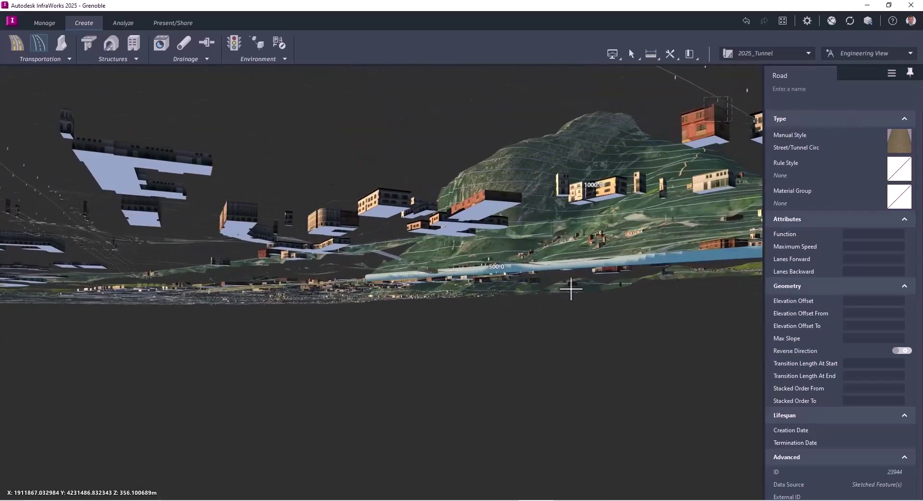
pyautogui.click(609, 262)
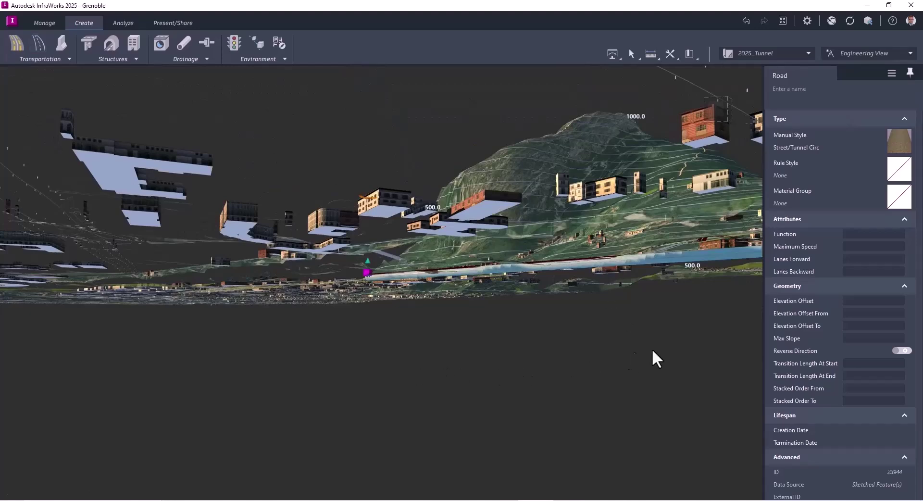
pyautogui.keyDown('shift'); pyautogui.moveTo(654, 350); pyautogui.dragTo(480, 315); pyautogui.keyUp('shift')
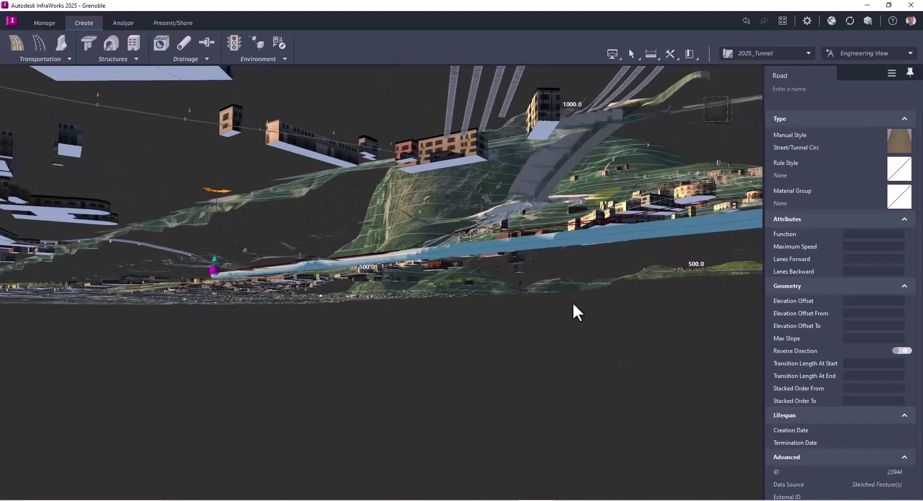
pyautogui.moveTo(388, 306); pyautogui.dragTo(432, 309)
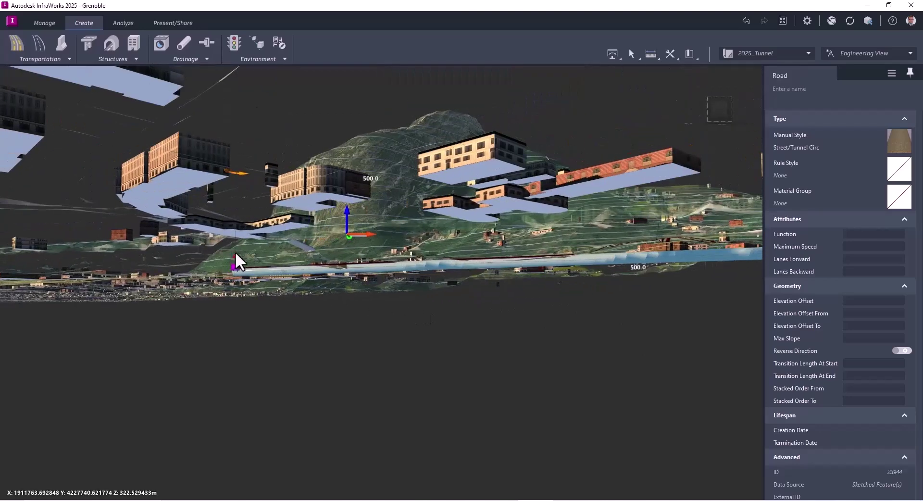
pyautogui.moveTo(235, 254)
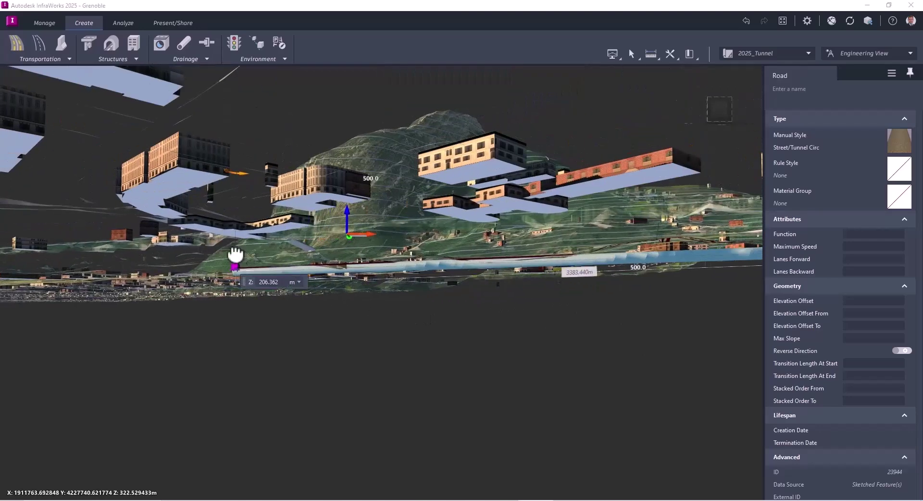
pyautogui.moveTo(289, 286); pyautogui.dragTo(249, 284)
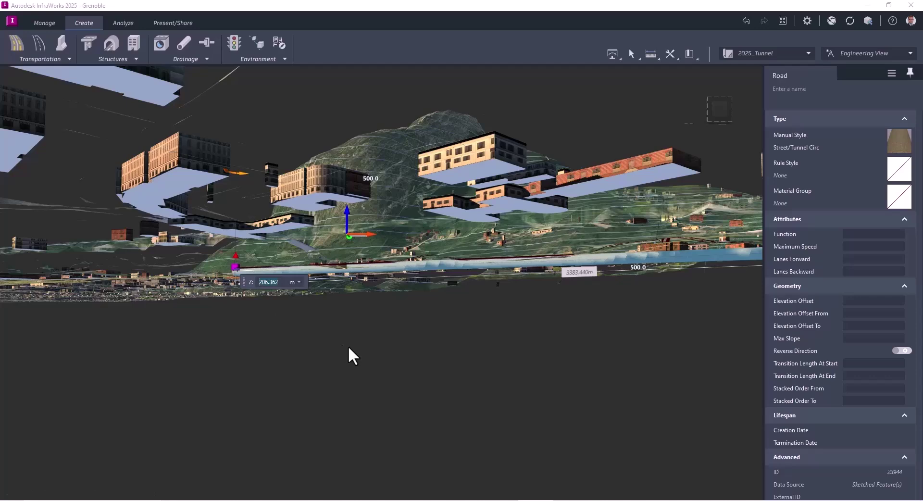
pyautogui.write('195')
pyautogui.press('Return')
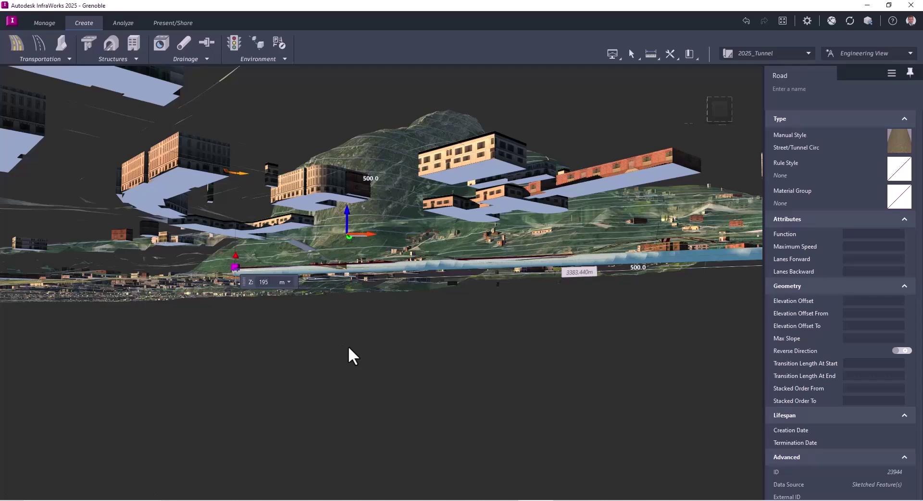
pyautogui.press('Return')
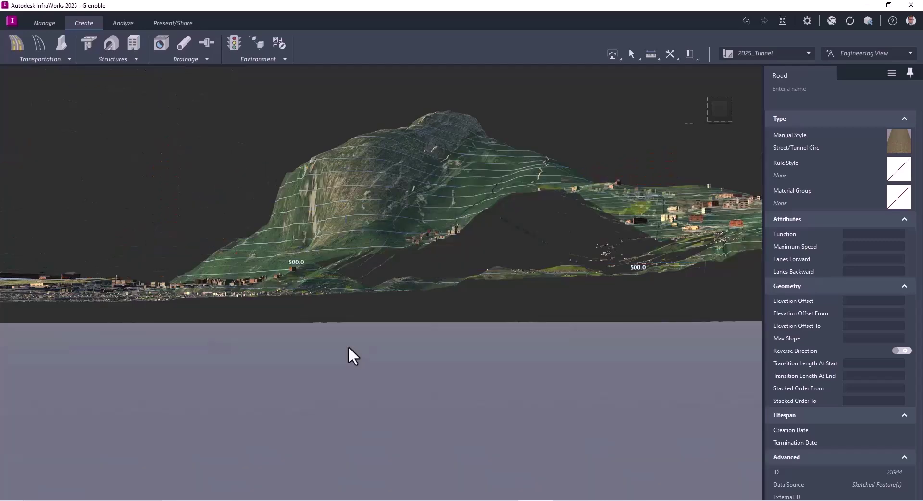
# Step: Set the elevation of the tunnel road's end point in the city district to 195 m
pyautogui.moveTo(343, 330); pyautogui.dragTo(9, 306)
pyautogui.moveTo(596, 319); pyautogui.dragTo(551, 340)
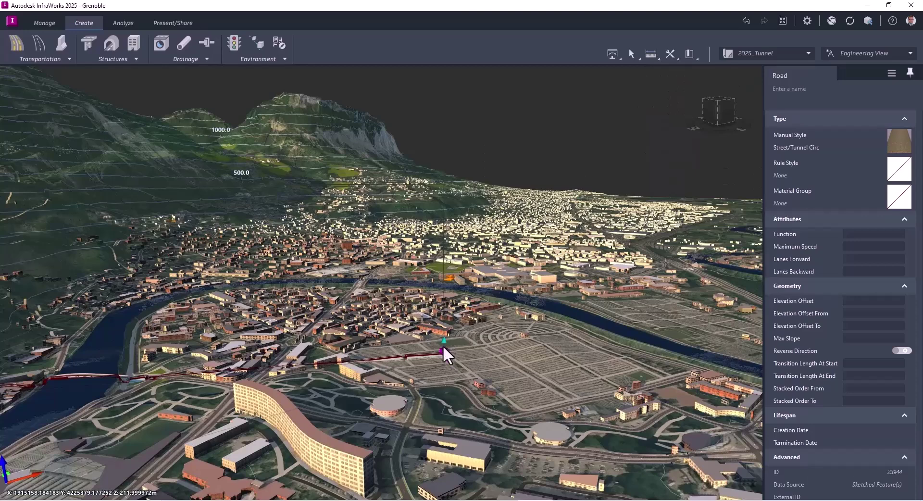
pyautogui.moveTo(443, 341)
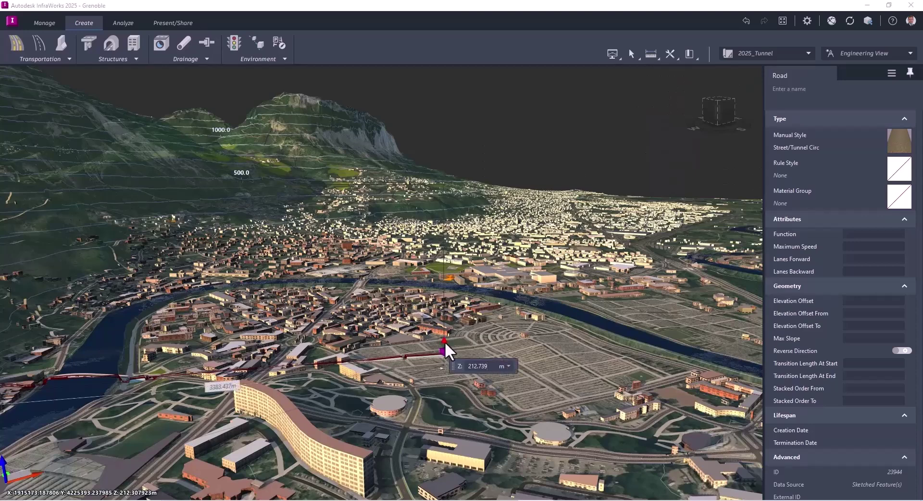
pyautogui.click(486, 369)
pyautogui.write('195')
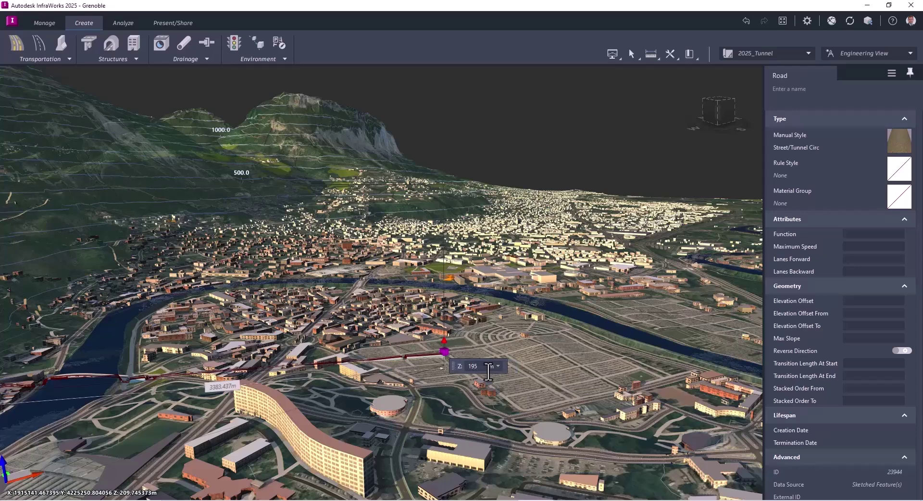
pyautogui.press('Return')
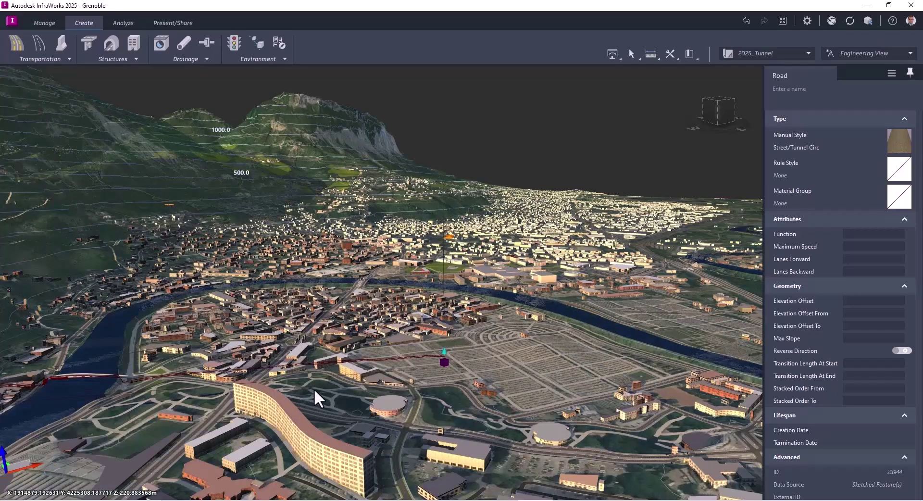
# Step: Convert the planning road beneath the terrain to a component road
pyautogui.scroll(2, 317, 381)
pyautogui.moveTo(319, 382); pyautogui.dragTo(320, 361)
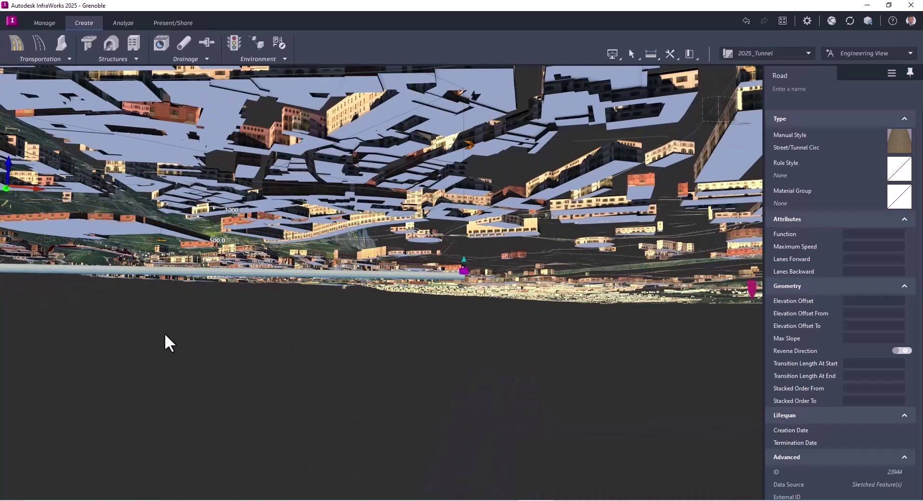
pyautogui.moveTo(164, 333); pyautogui.dragTo(203, 328, button='middle')
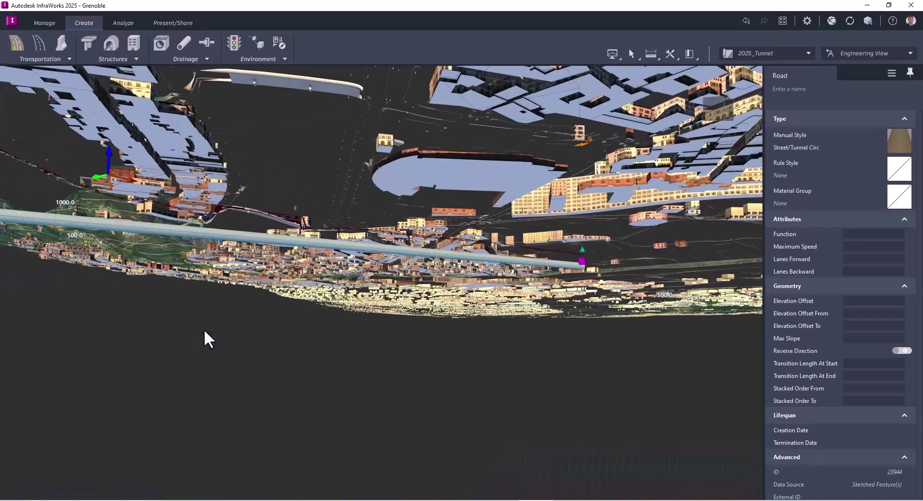
pyautogui.click(229, 234)
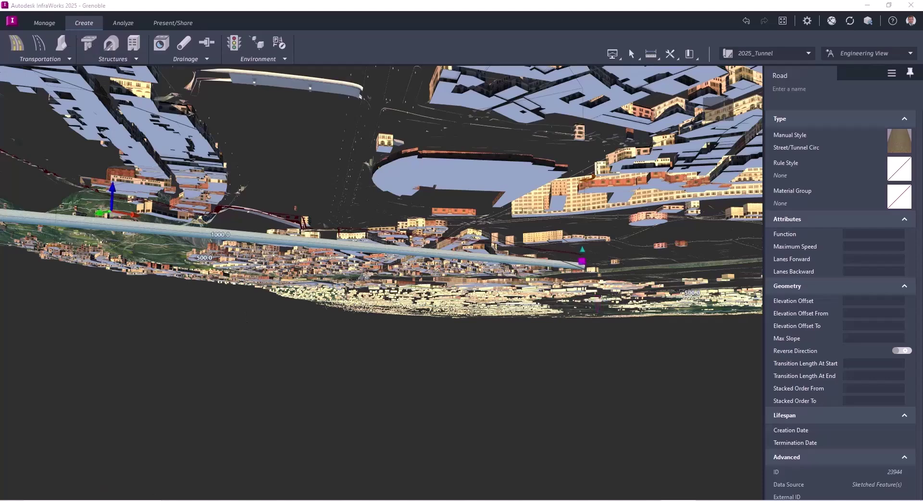
pyautogui.rightClick(314, 242)
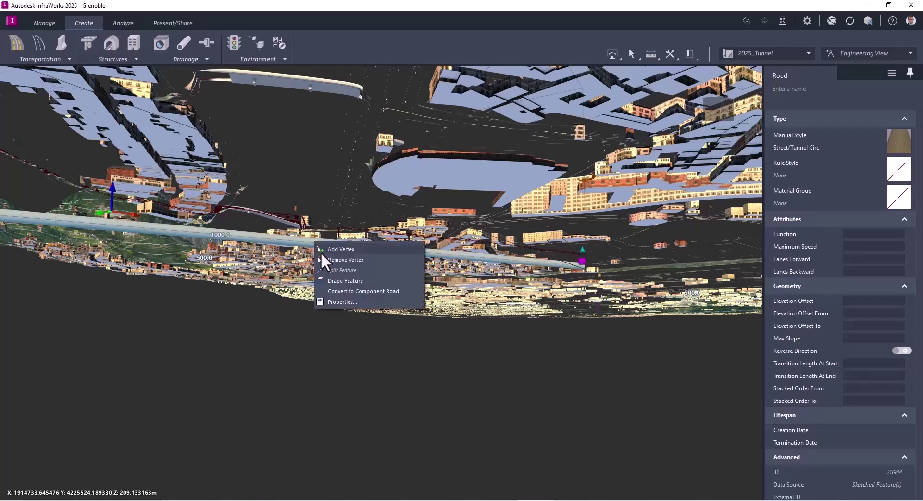
pyautogui.click(343, 291)
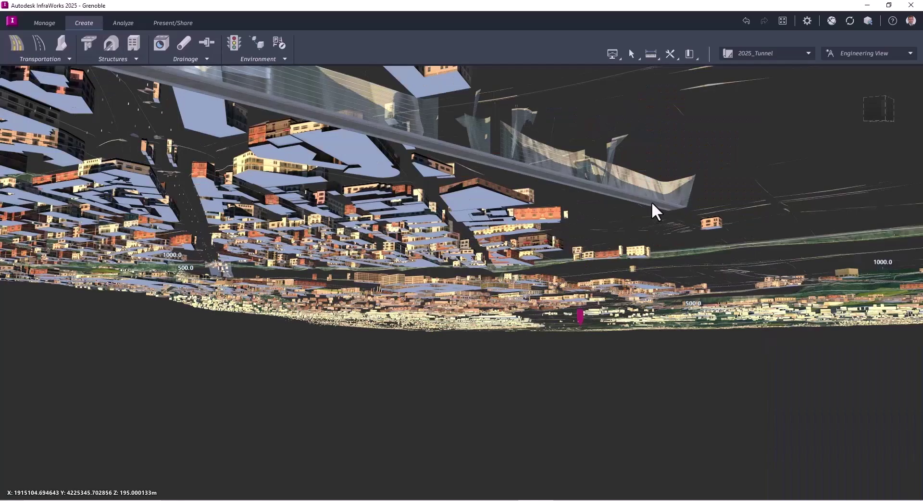
# Step: Add a tunnel structure to the component road from station 0+024.300 to about 3+277
pyautogui.click(651, 201)
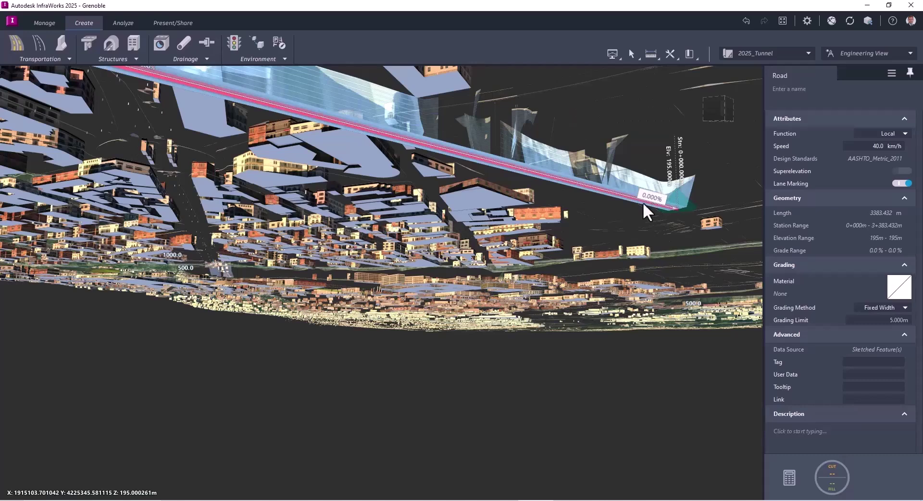
pyautogui.rightClick(635, 198)
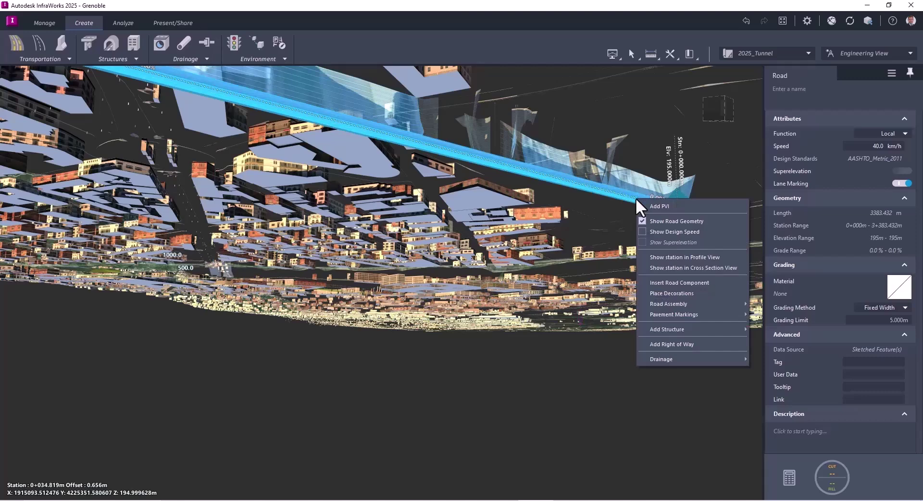
pyautogui.moveTo(692, 330)
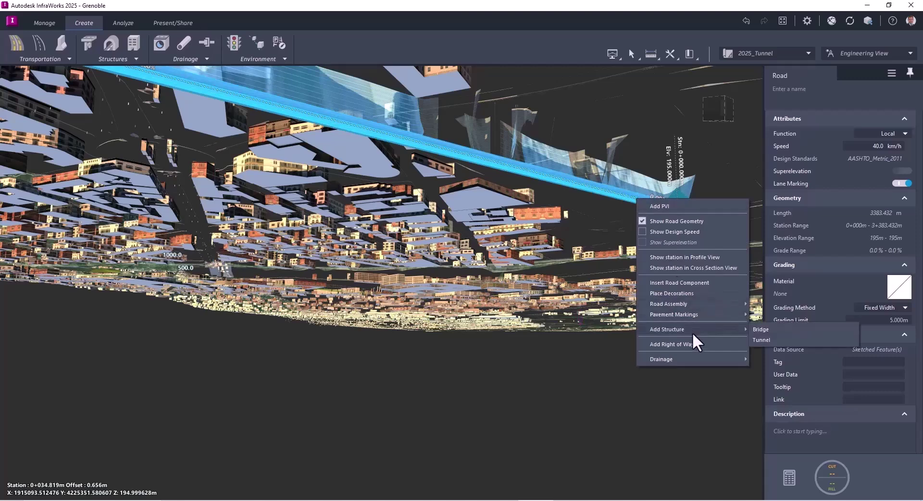
pyautogui.click(758, 338)
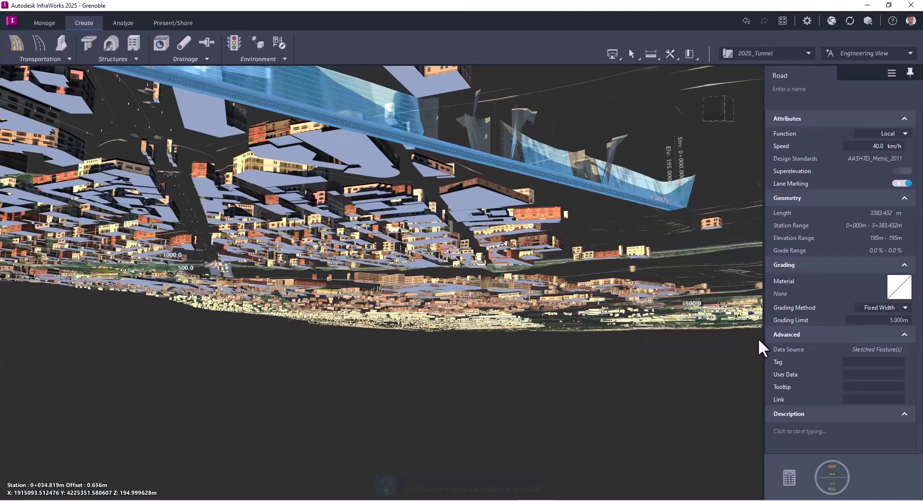
pyautogui.click(650, 201)
pyautogui.scroll(-5, 384, 160)
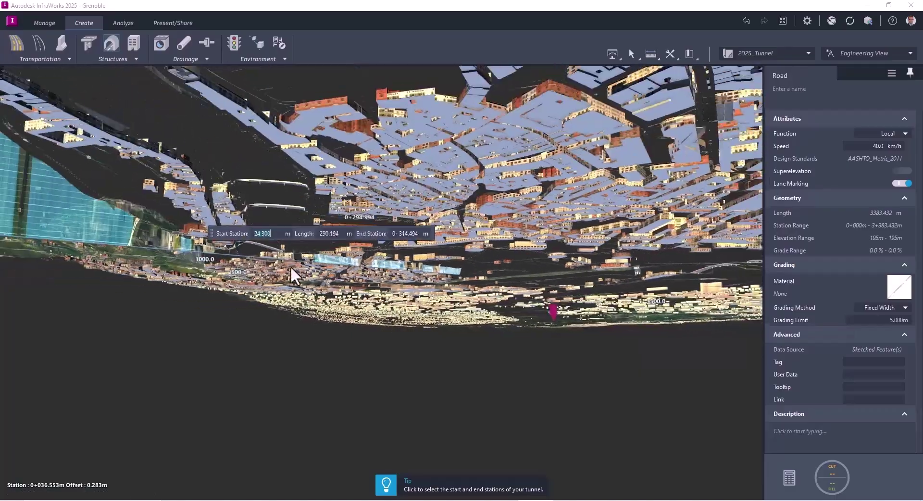
pyautogui.moveTo(273, 272); pyautogui.dragTo(238, 122, button='middle')
pyautogui.moveTo(243, 185); pyautogui.dragTo(298, 209, button='middle')
pyautogui.click(298, 209)
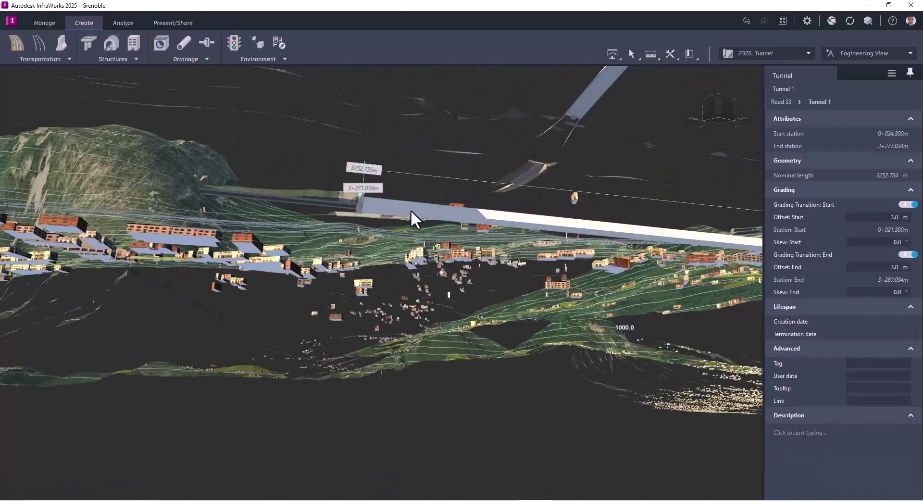
# Step: Change the tunnel region's type from Rectangle to the Bored Ring component
pyautogui.click(411, 212)
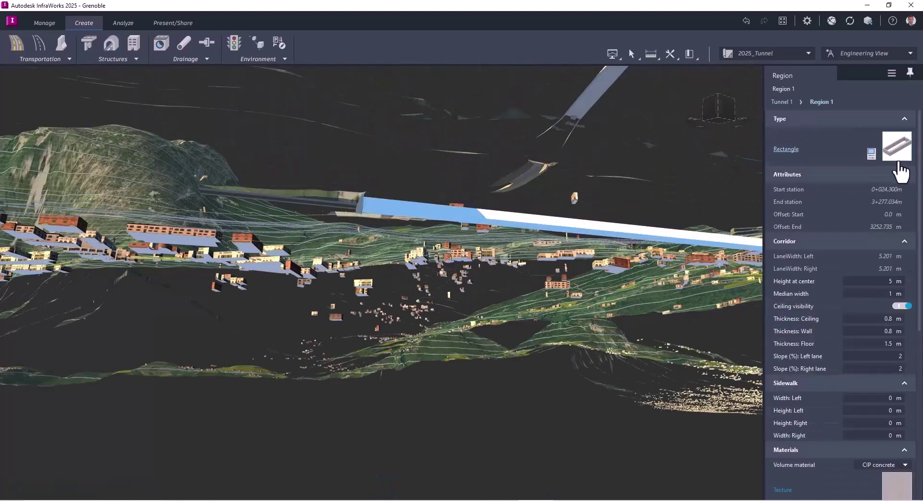
pyautogui.click(794, 151)
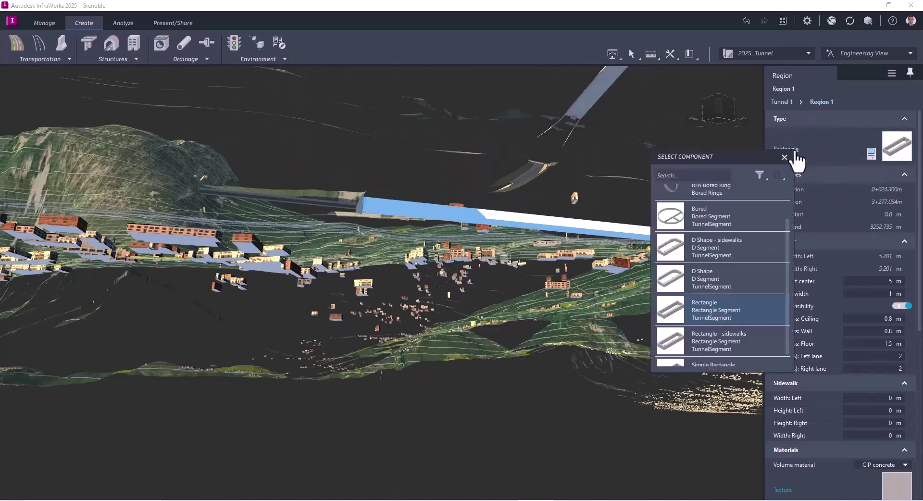
pyautogui.scroll(2, 757, 302)
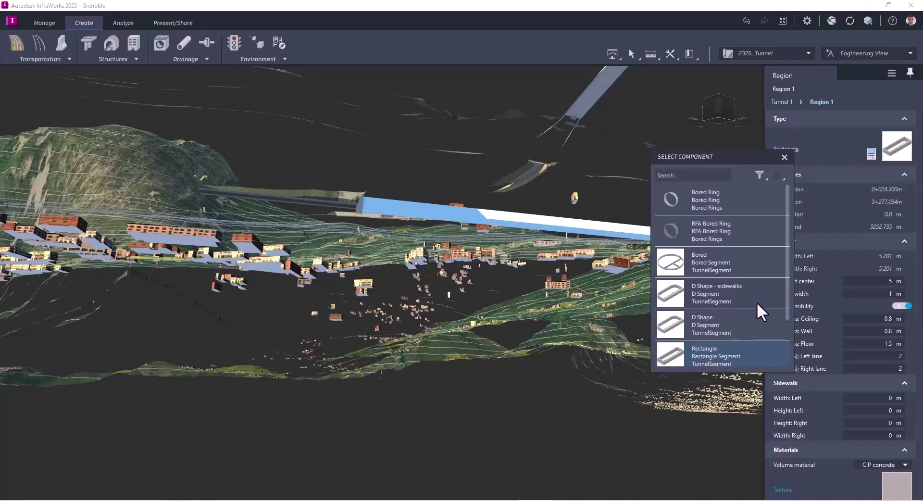
pyautogui.click(710, 200)
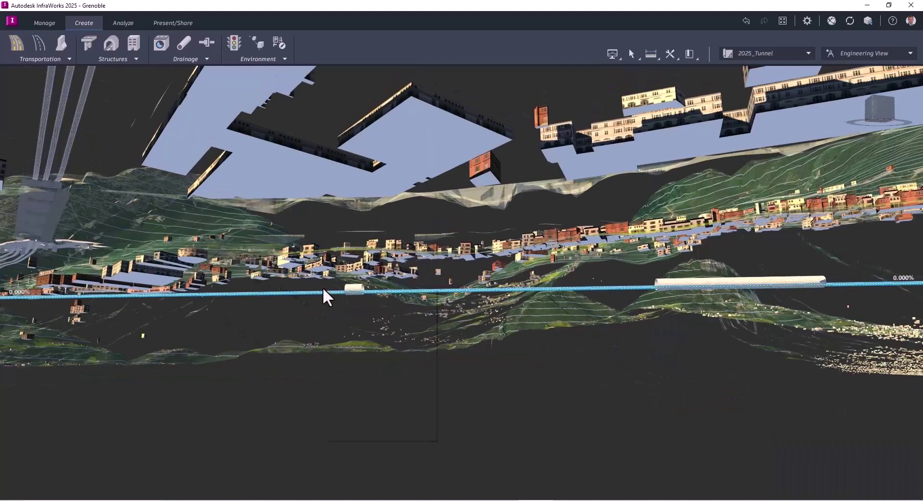
# Step: Show the tunnel road's station in the Profile View
pyautogui.rightClick(322, 288)
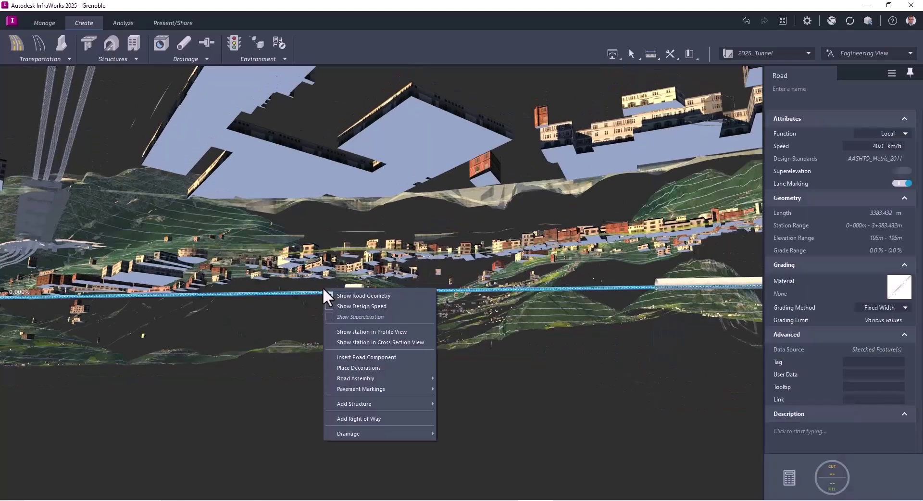
pyautogui.click(347, 335)
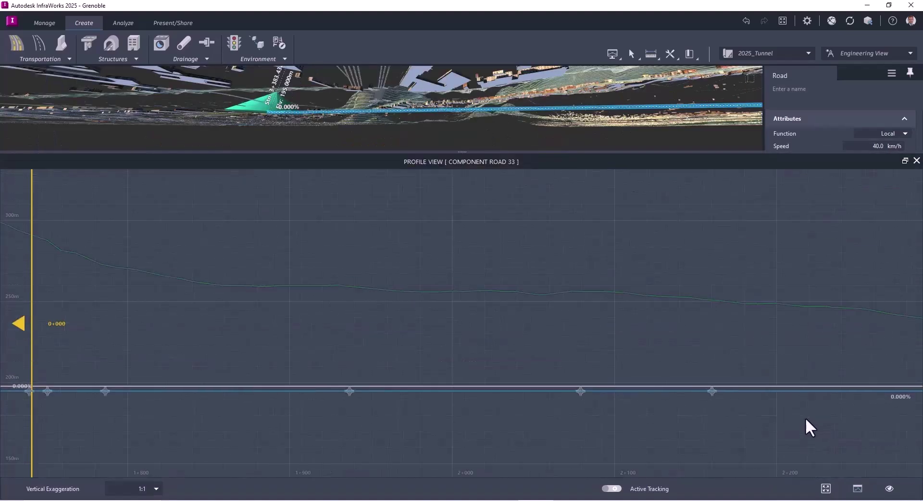
pyautogui.scroll(-2, 800, 419)
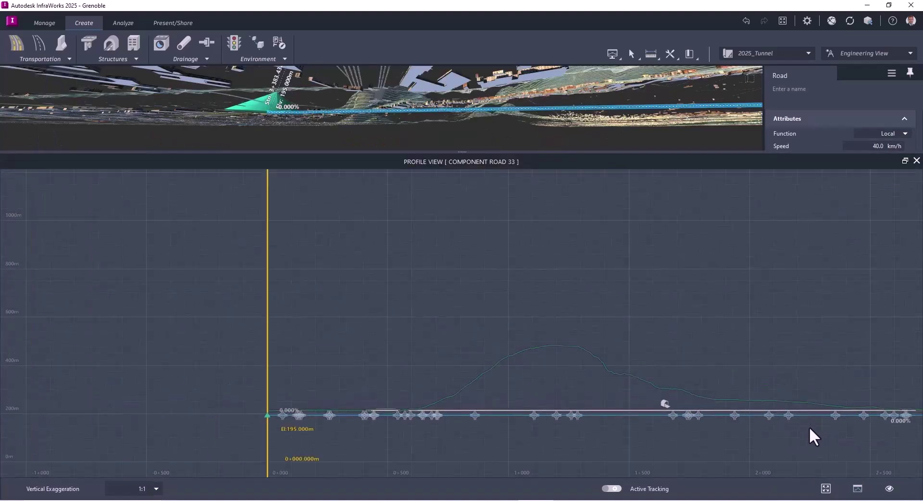
# Step: Hide the junctions in the road's profile display
pyautogui.rightClick(757, 422)
pyautogui.click(805, 331)
pyautogui.click(857, 489)
pyautogui.click(826, 488)
pyautogui.click(888, 488)
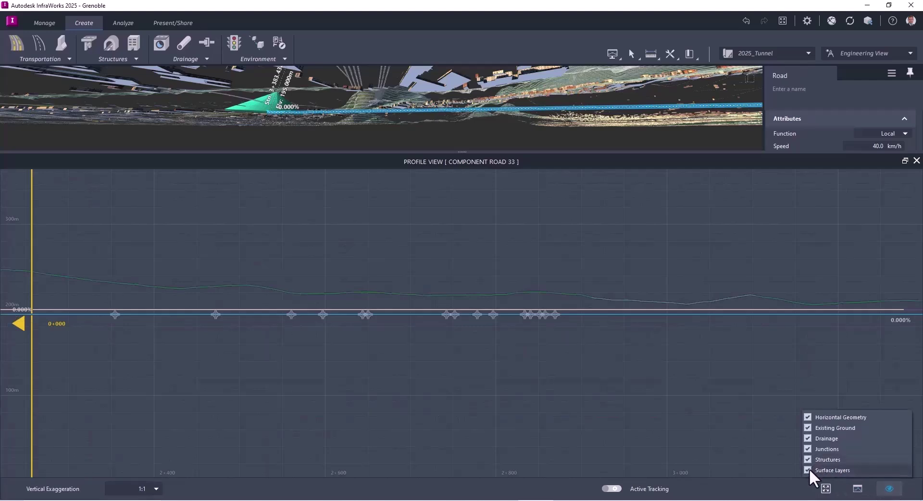
pyautogui.click(805, 448)
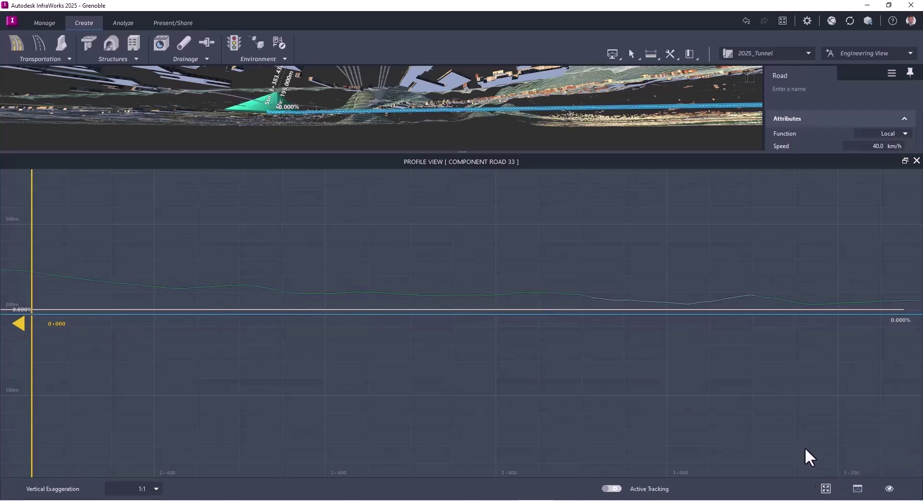
# Step: Add a vertical curve near the far end of the road profile and raise the profile's end point to about 206 m
pyautogui.rightClick(636, 339)
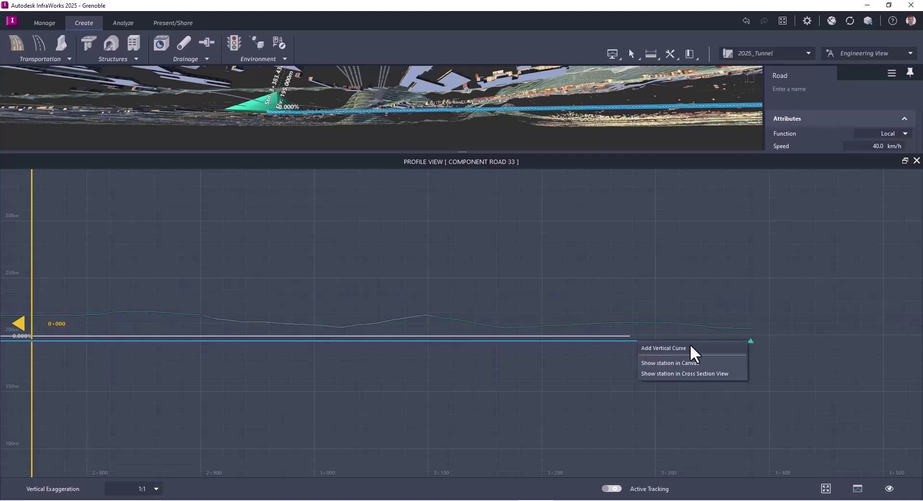
pyautogui.click(690, 347)
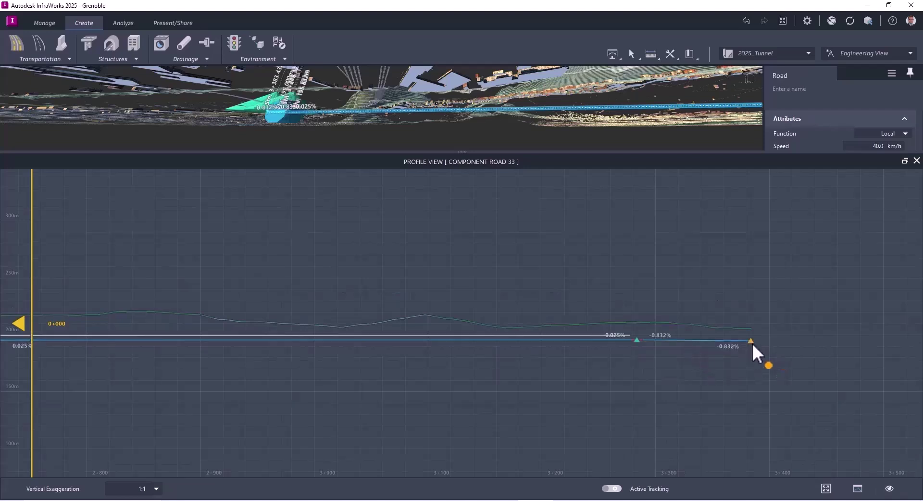
pyautogui.moveTo(752, 344); pyautogui.dragTo(752, 331)
pyautogui.scroll(3, 646, 342)
# Step: Set the new vertical curve's K value to 3 and increase it to 5
pyautogui.click(662, 343)
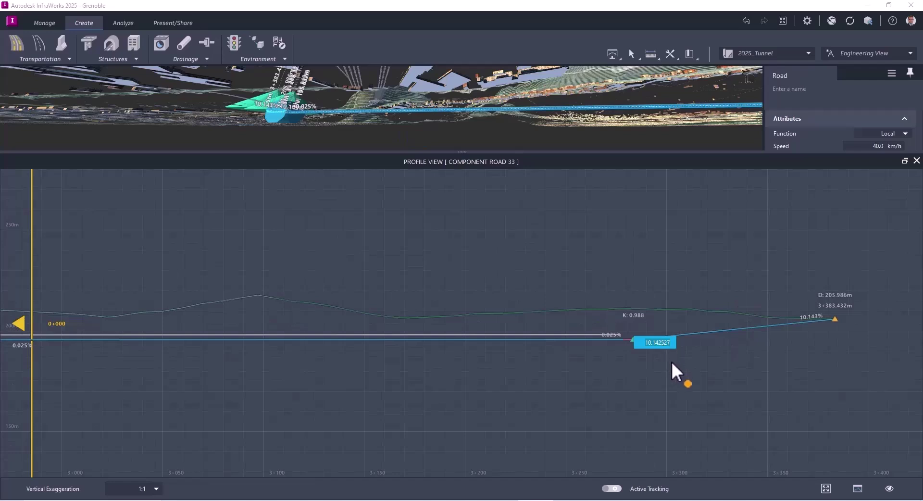
pyautogui.click(641, 316)
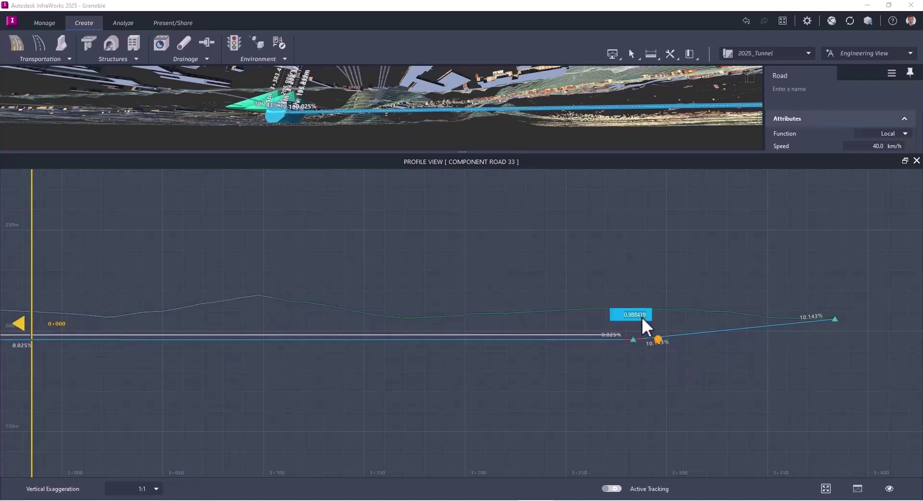
pyautogui.write('3')
pyautogui.press('Return')
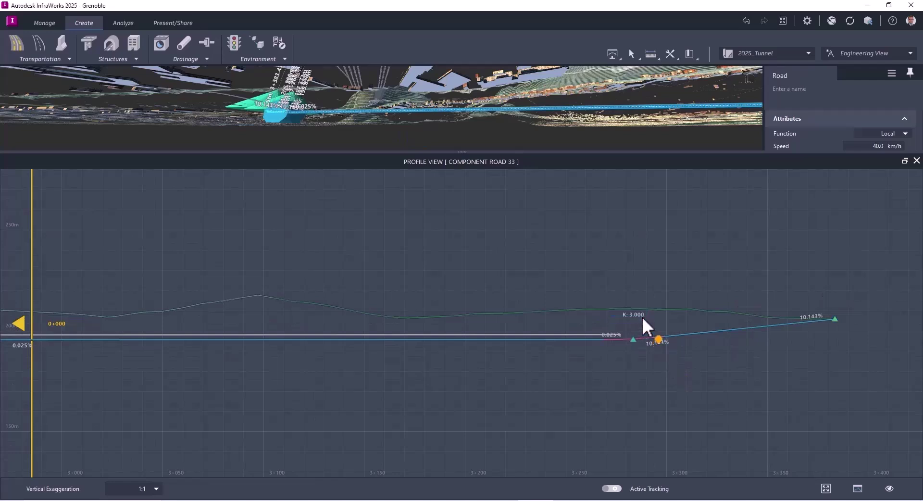
pyautogui.click(641, 316)
pyautogui.write('5')
pyautogui.press('Return')
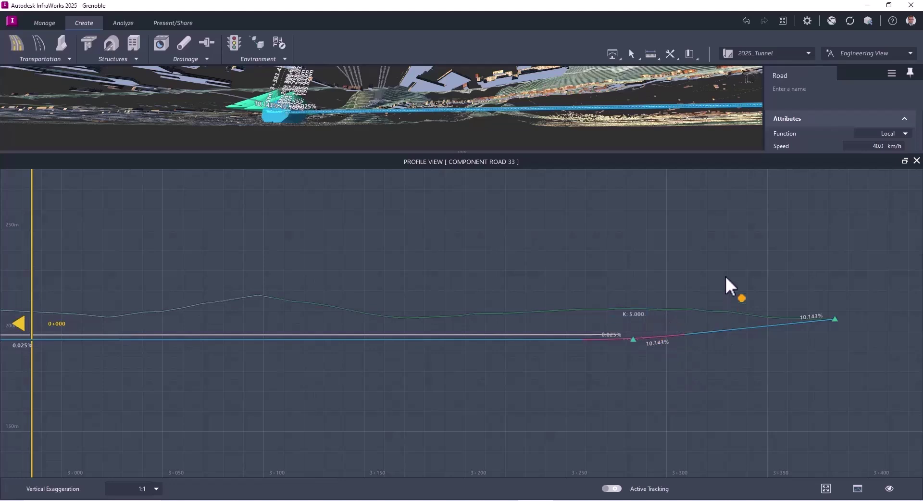
# Step: Inspect the tunnel exit near the river and switch the model display to Conceptual View
pyautogui.scroll(-1, 558, 376)
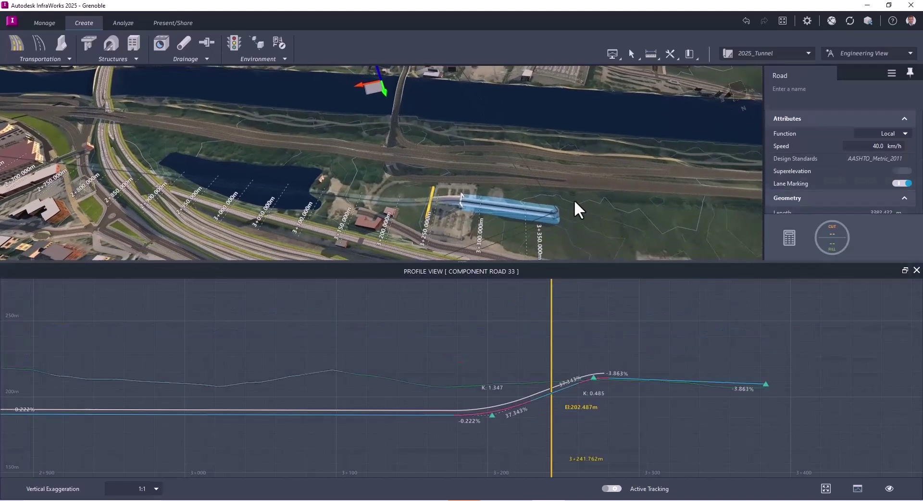
pyautogui.scroll(2, 541, 227)
pyautogui.moveTo(483, 229); pyautogui.dragTo(518, 171)
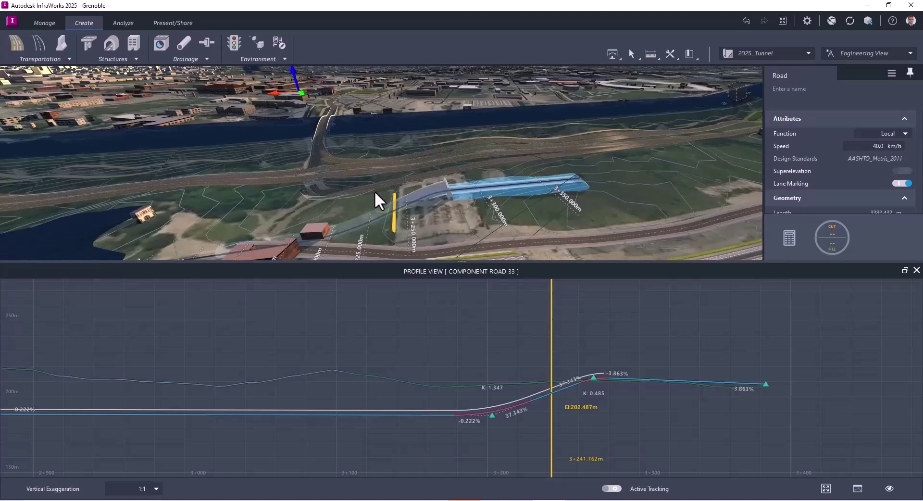
pyautogui.click(892, 49)
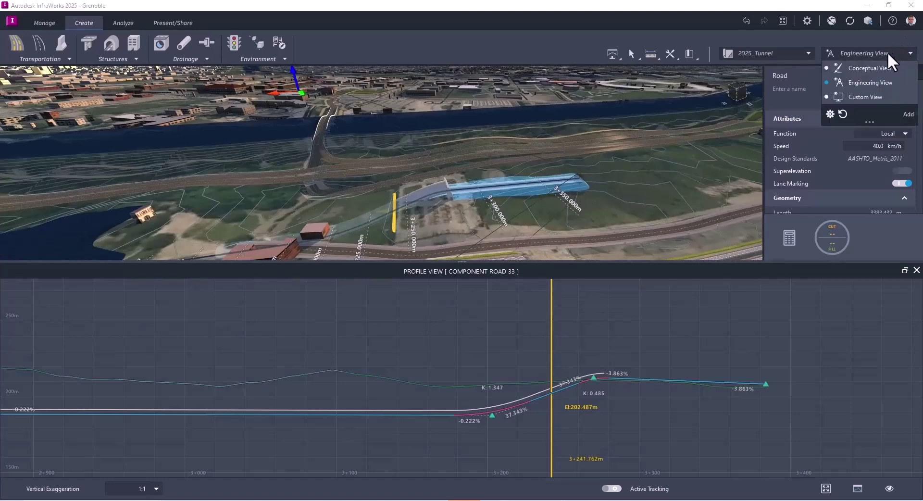
pyautogui.click(871, 68)
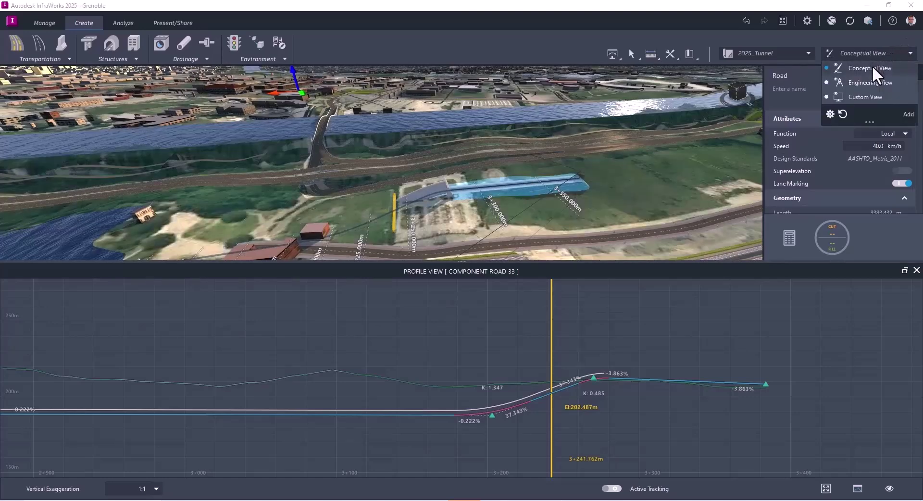
# Step: Move the ramp's lower vertical curve point to about station 3+167 at an elevation of about 179 m in the road profile
pyautogui.click(547, 321)
pyautogui.moveTo(552, 322)
pyautogui.mouseDown()
pyautogui.moveTo(745, 333)
pyautogui.moveTo(585, 334)
pyautogui.mouseUp()
pyautogui.moveTo(491, 414); pyautogui.dragTo(438, 427)
# Step: Add a vertical curve midway up the exit ramp, raise its point to about the crest's height, and view the reshaped exit
pyautogui.rightClick(525, 396)
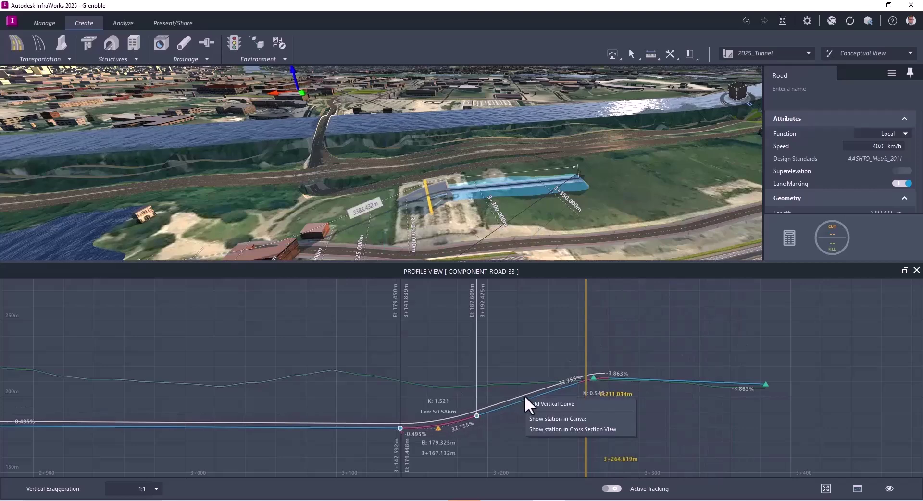
pyautogui.click(534, 404)
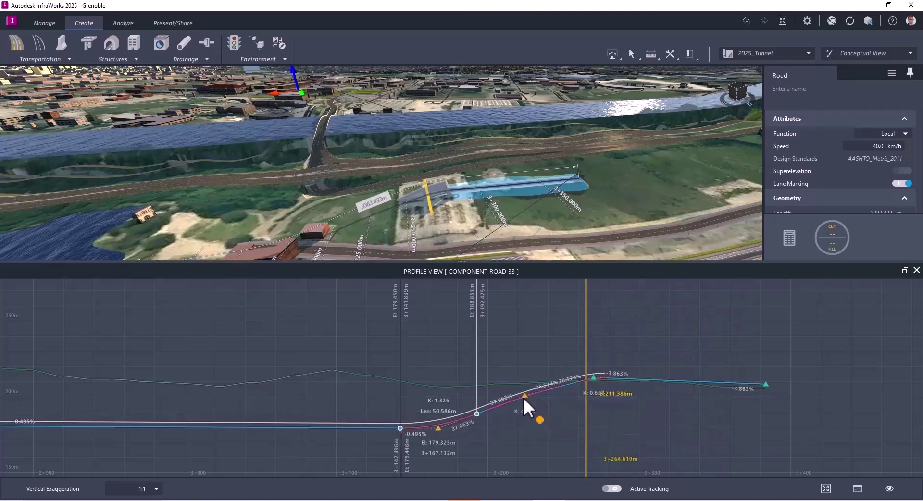
pyautogui.moveTo(525, 398); pyautogui.dragTo(532, 382)
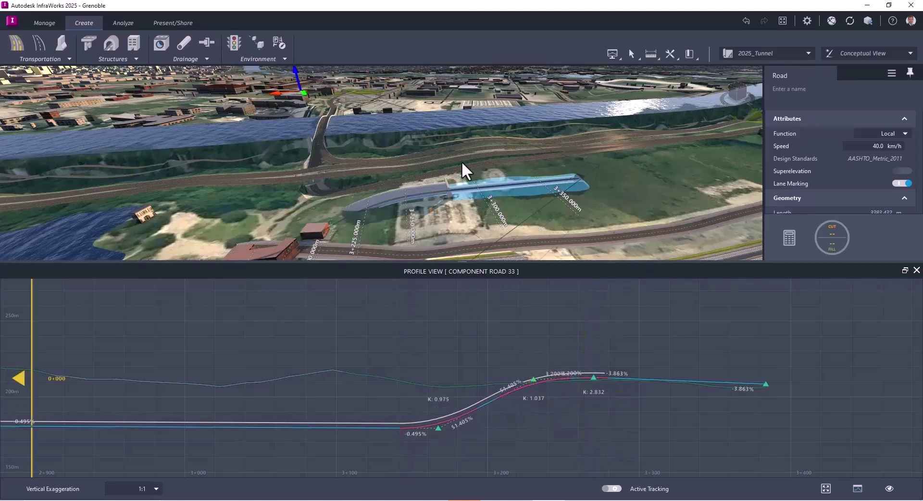
pyautogui.moveTo(385, 217); pyautogui.dragTo(410, 225, button='middle')
pyautogui.scroll(-3, 408, 213)
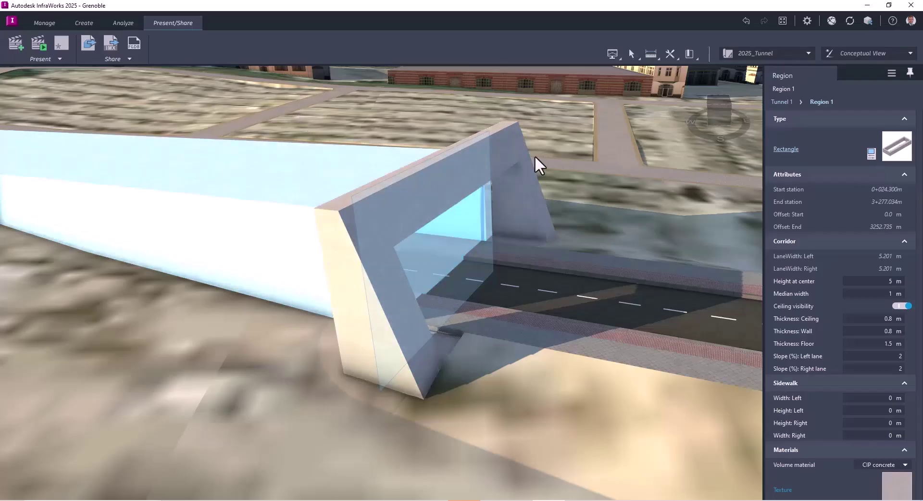
# Step: Select the rectangular portal at the tunnel's start and open its type selection
pyautogui.click(518, 155)
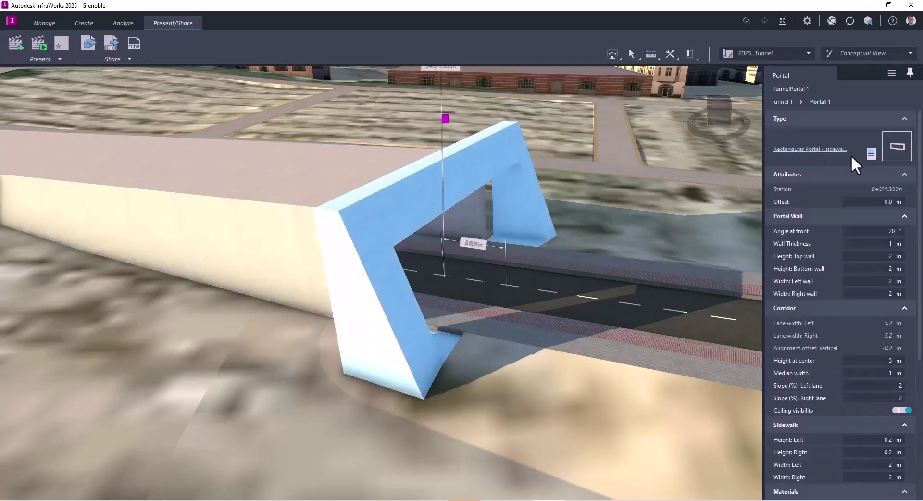
pyautogui.click(827, 149)
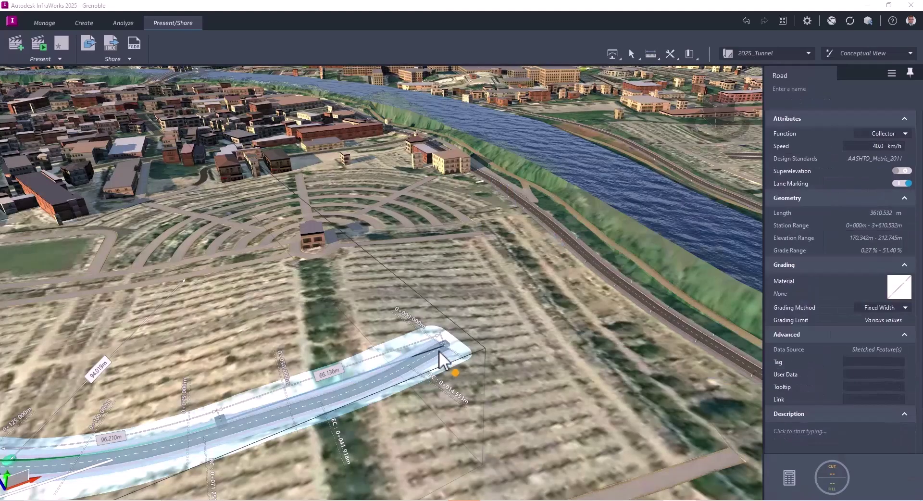
# Step: In top view, add a curve near the road's start and extend the start point to the riverside road
pyautogui.click(445, 345)
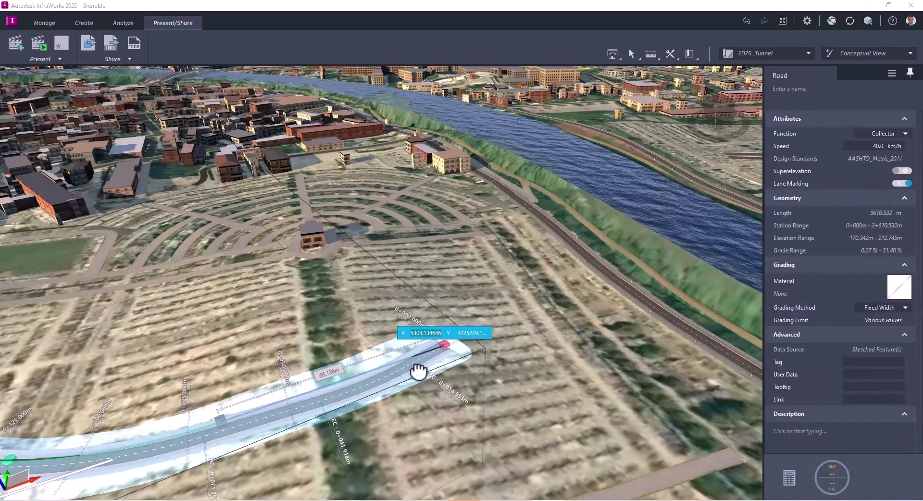
pyautogui.moveTo(418, 371); pyautogui.dragTo(416, 406)
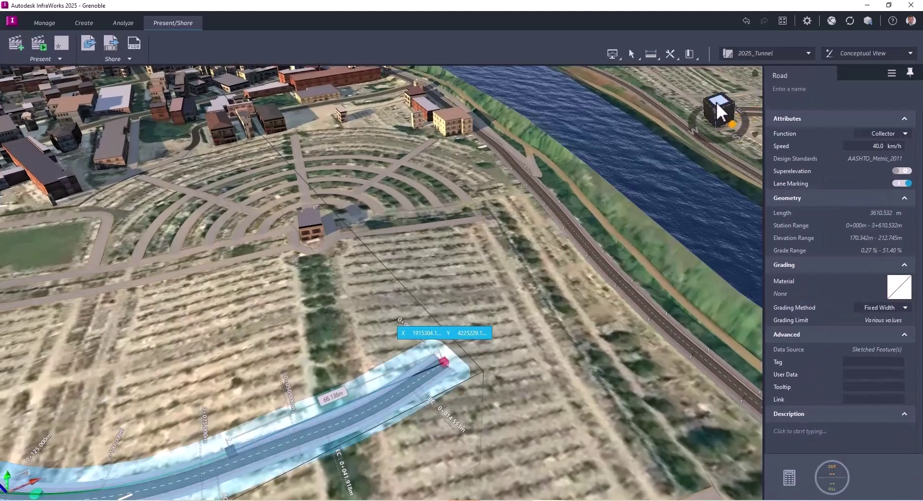
pyautogui.click(717, 104)
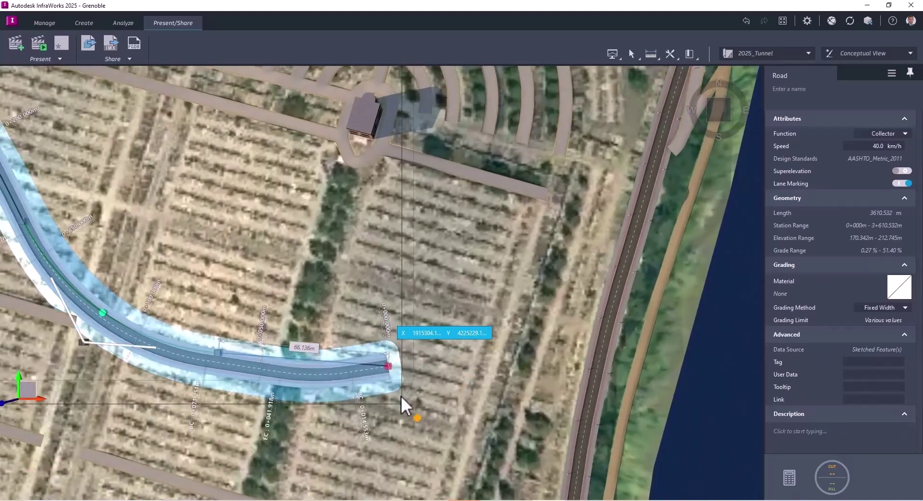
pyautogui.rightClick(374, 382)
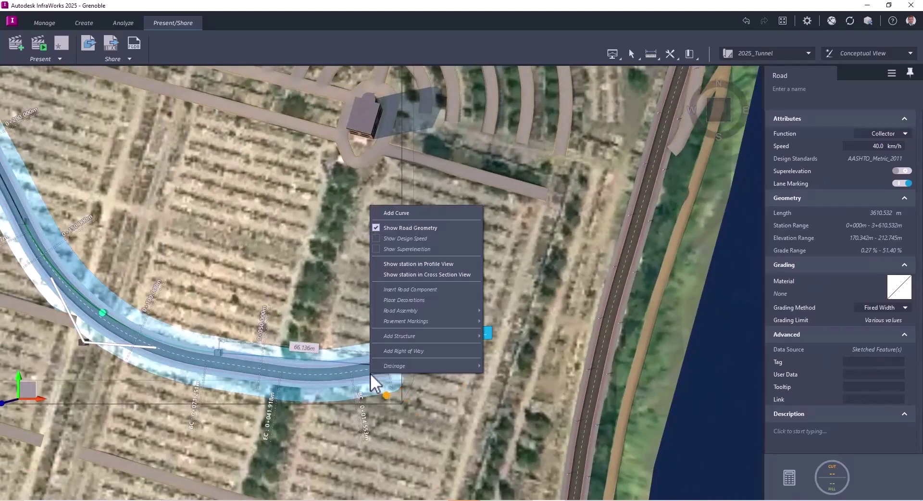
pyautogui.click(349, 379)
pyautogui.rightClick(371, 371)
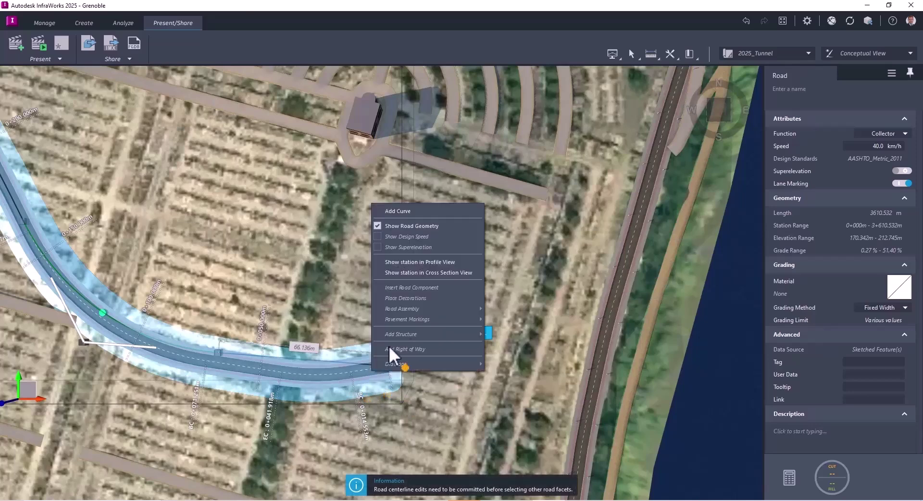
pyautogui.click(404, 211)
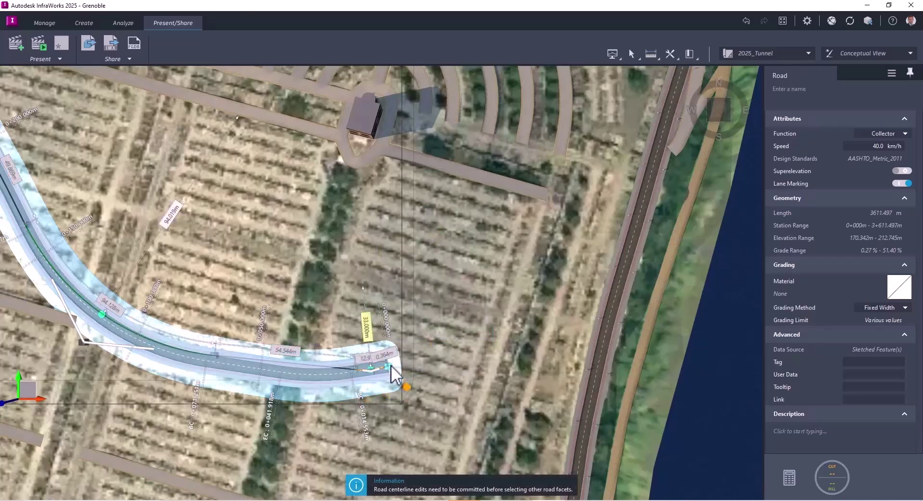
pyautogui.moveTo(389, 367)
pyautogui.mouseDown()
pyautogui.moveTo(445, 354)
pyautogui.moveTo(567, 294)
pyautogui.moveTo(625, 234)
pyautogui.mouseUp()
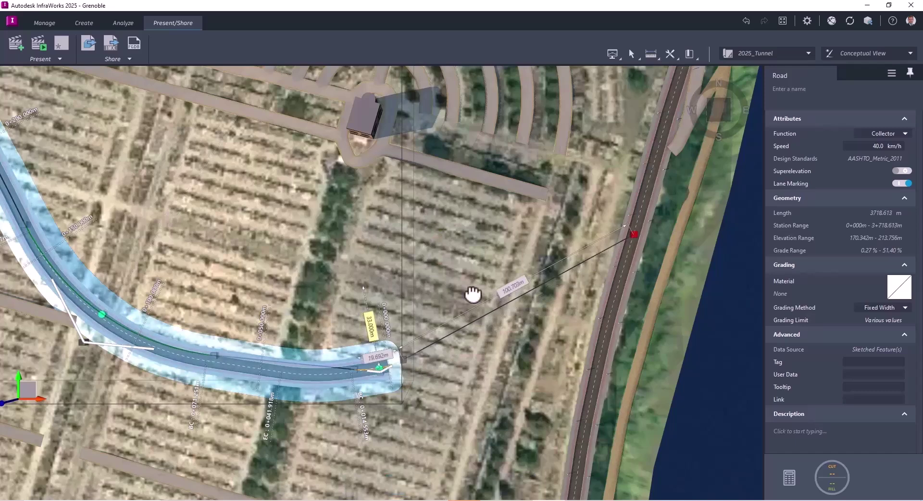
# Step: Set the new horizontal curve's radius to 80 m and view the extended road
pyautogui.click(371, 324)
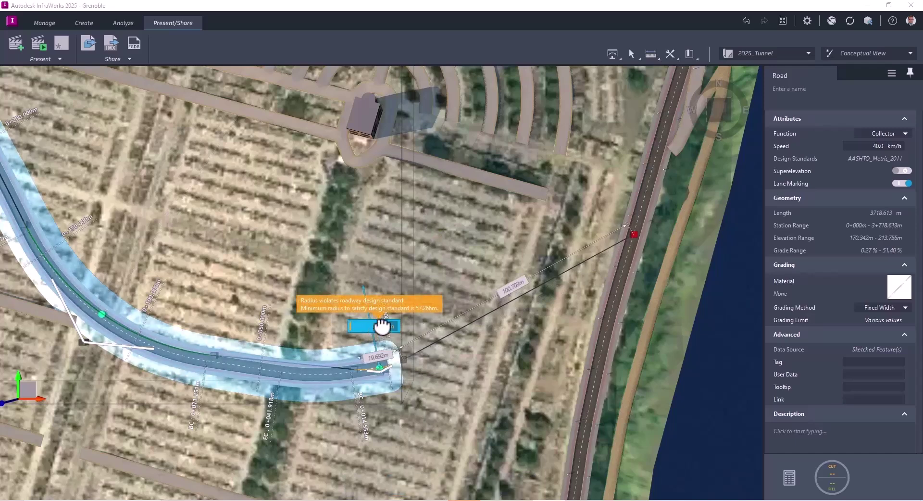
pyautogui.write('80')
pyautogui.press('Return')
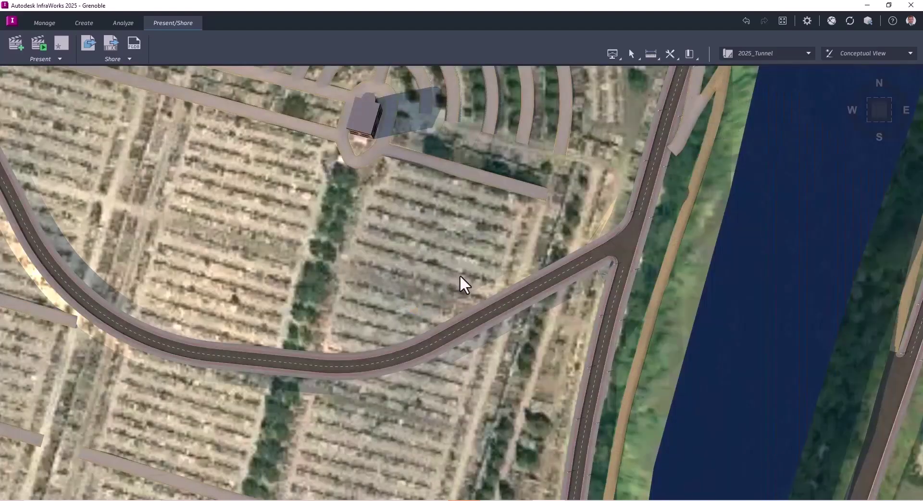
pyautogui.moveTo(459, 275); pyautogui.dragTo(223, 223)
pyautogui.keyDown('shift'); pyautogui.moveTo(223, 222); pyautogui.dragTo(241, 175, button='middle'); pyautogui.keyUp('shift')
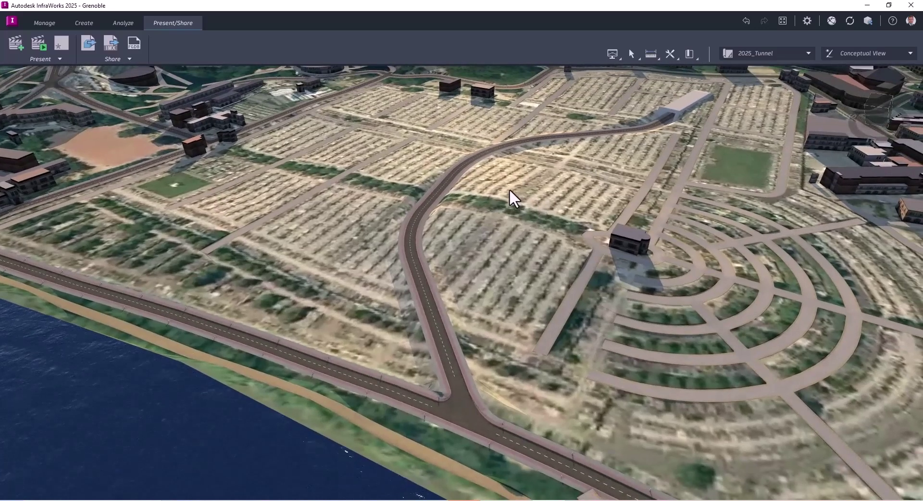
# Step: Create a new storyboard named Tunnel3 and add a camera path animation to it
pyautogui.click(15, 46)
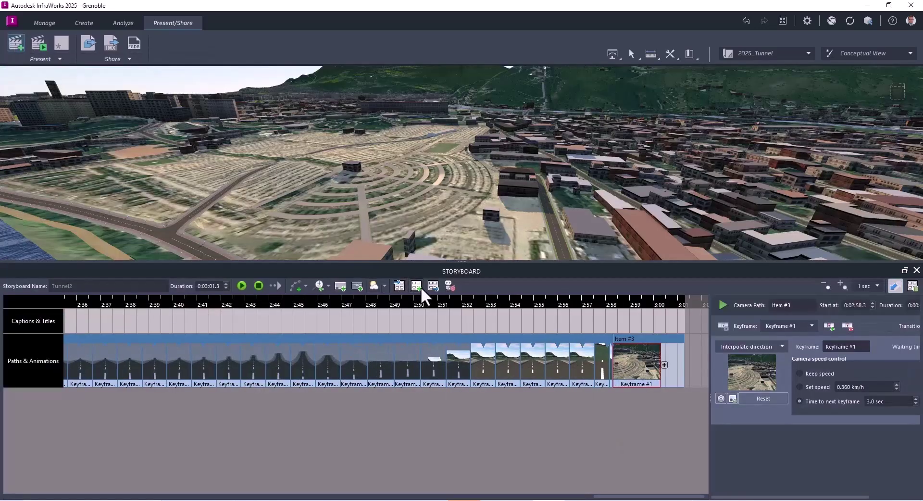
pyautogui.click(420, 286)
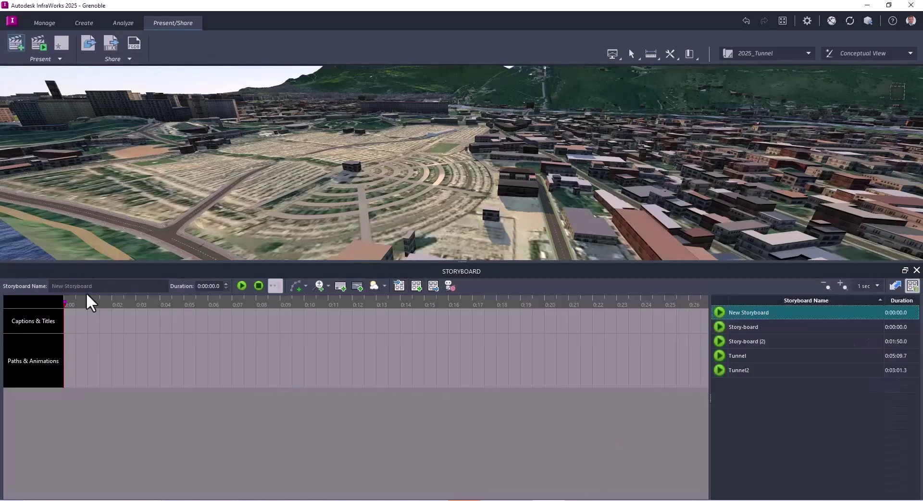
pyautogui.moveTo(101, 285); pyautogui.dragTo(51, 286)
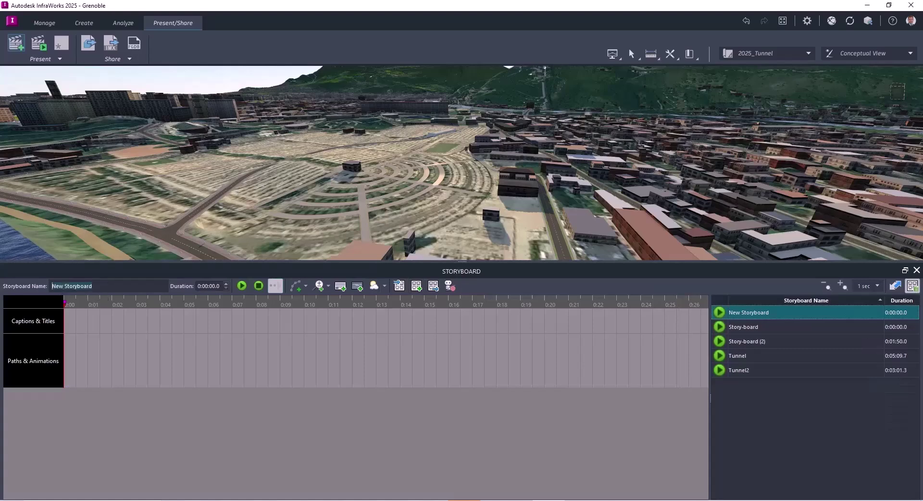
pyautogui.write('Tunnel3')
pyautogui.press('Return')
pyautogui.click(305, 287)
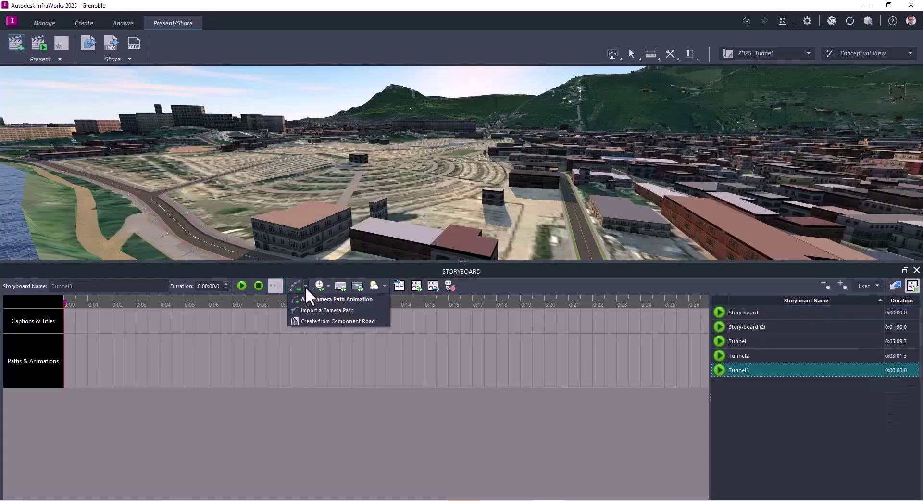
pyautogui.click(307, 298)
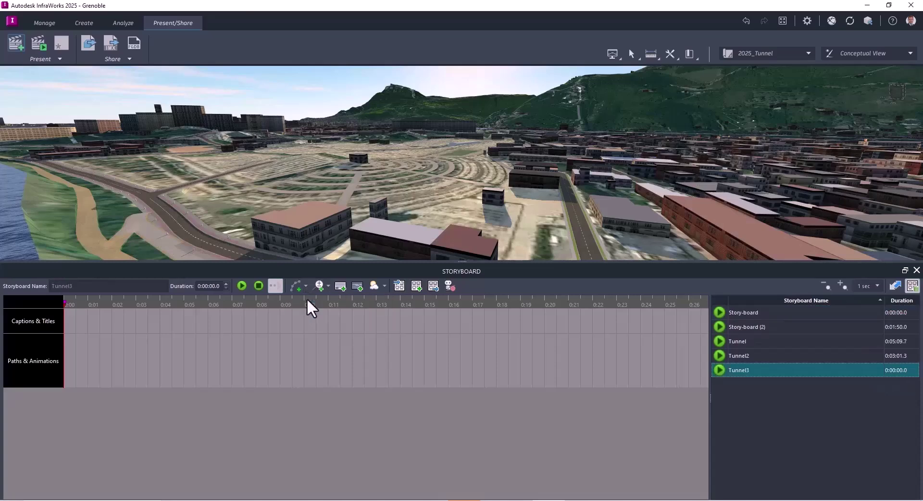
# Step: Create a camera path from the tunnel's component road with a 2 m horizontal offset, 1.2 m vertical offset and 70 km/h speed, and play the storyboard
pyautogui.click(305, 285)
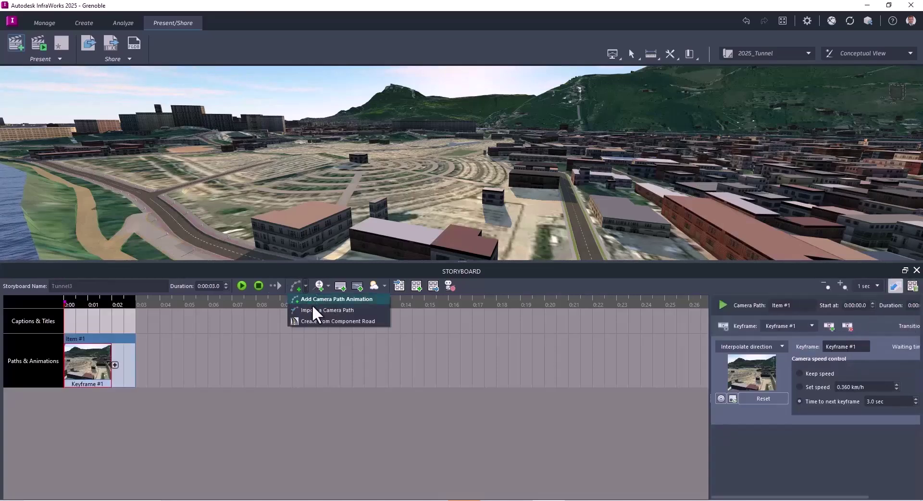
pyautogui.click(314, 319)
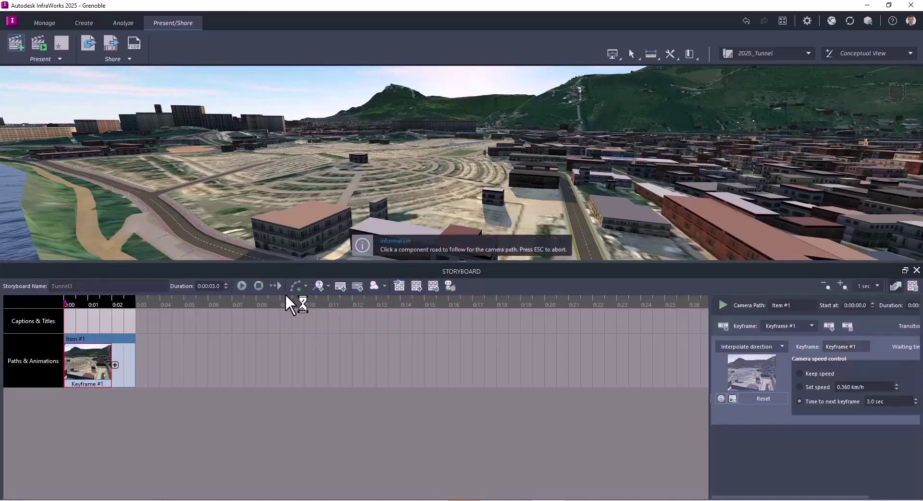
pyautogui.click(149, 203)
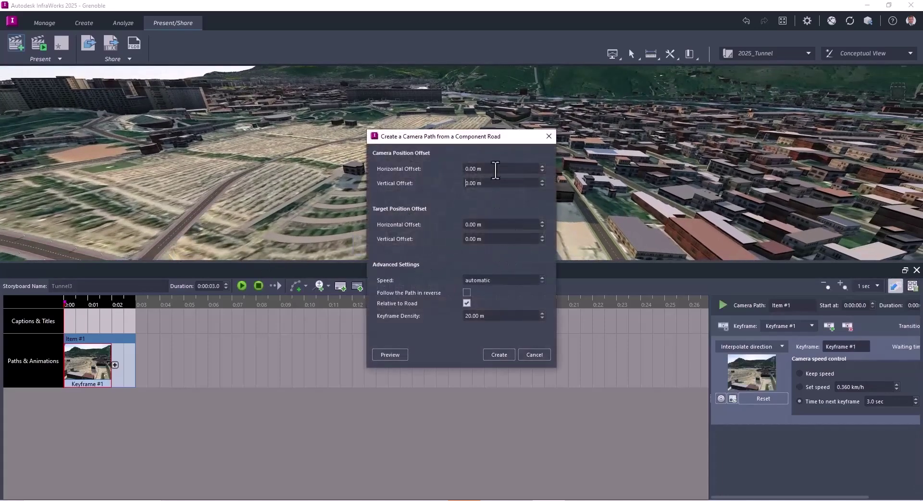
pyautogui.click(495, 169)
pyautogui.write('2')
pyautogui.click(495, 184)
pyautogui.write('1.2')
pyautogui.click(498, 224)
pyautogui.press('BackSpace')
pyautogui.write('70')
pyautogui.click(497, 317)
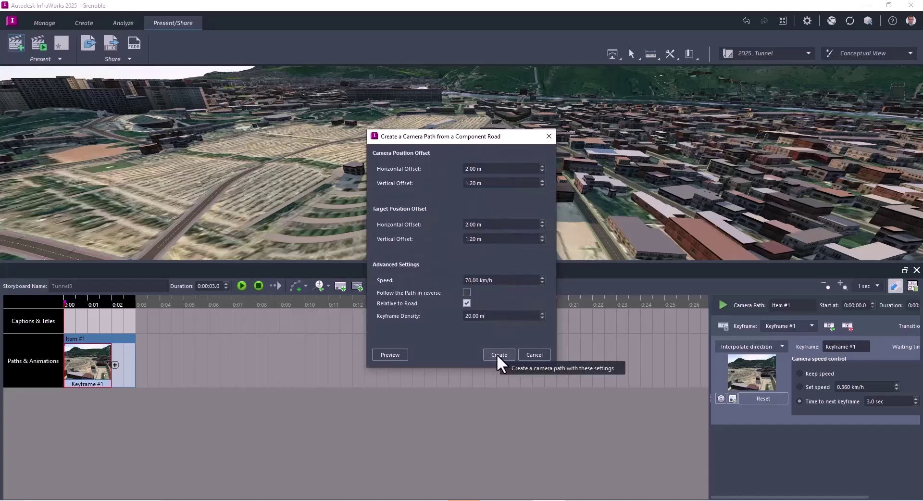
pyautogui.click(498, 354)
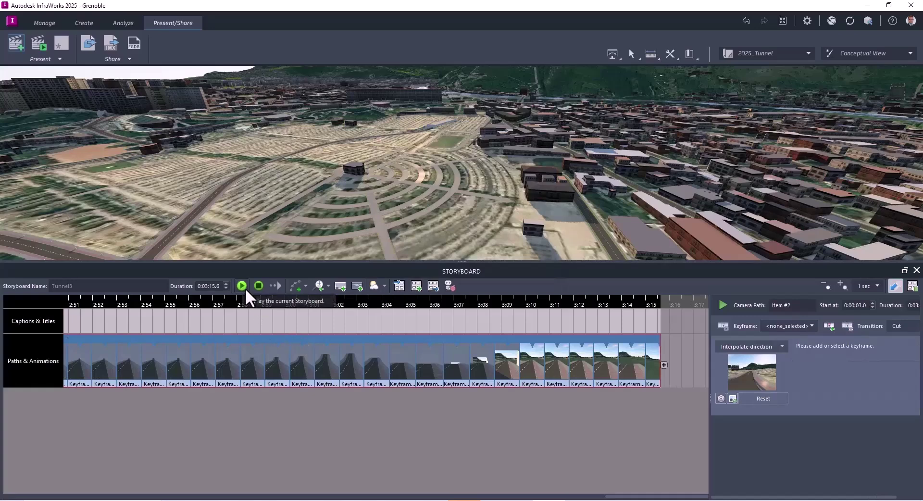
pyautogui.click(242, 286)
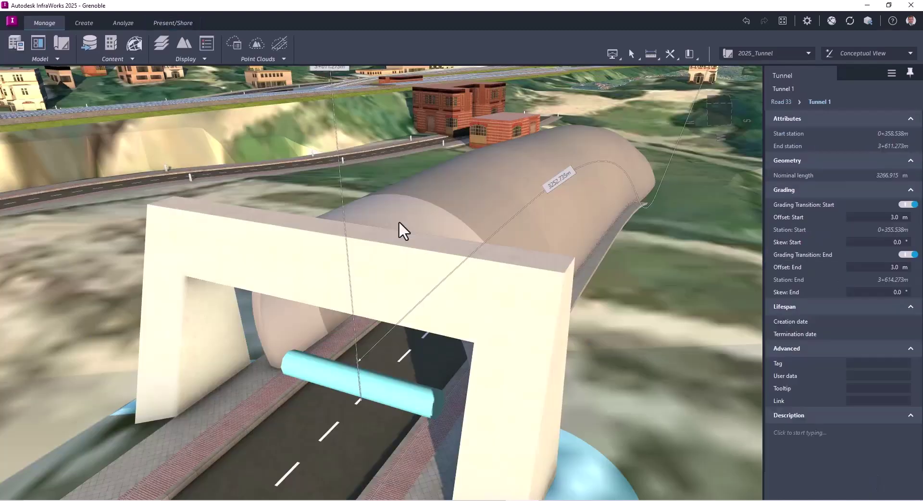
# Step: Open the bored-ring tunnel's existing spreadsheet Tunnel v3.xlsx in Excel
pyautogui.rightClick(399, 221)
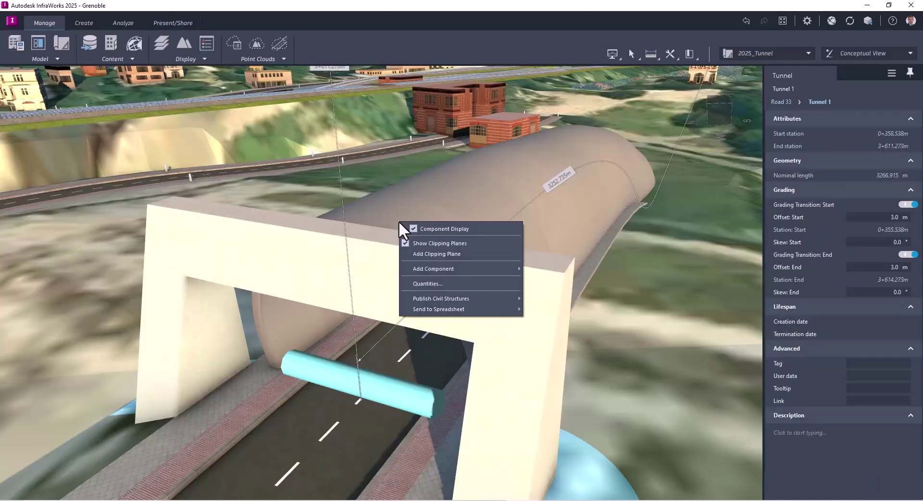
pyautogui.moveTo(434, 312)
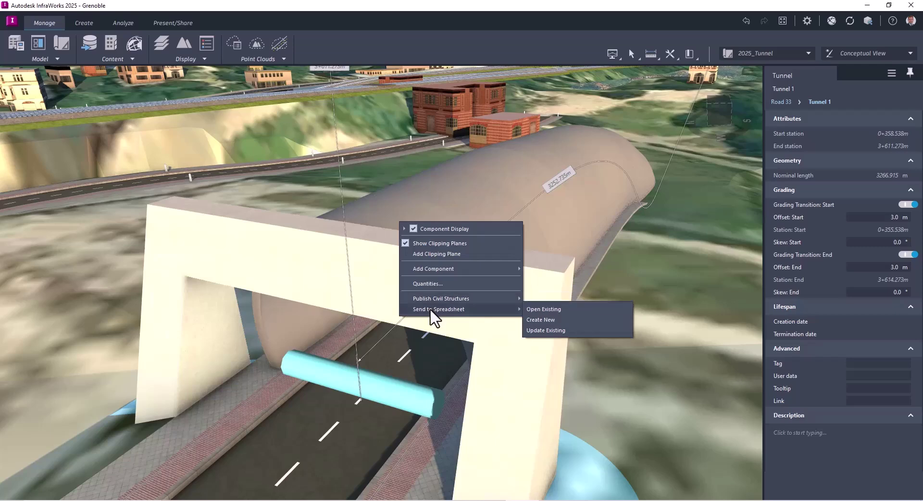
pyautogui.click(567, 309)
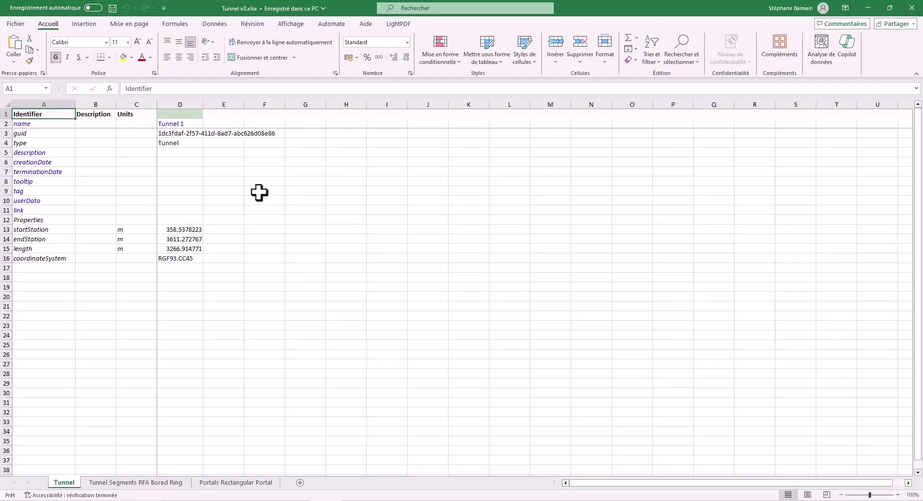
# Step: On the Tunnel Segments RFA Bored Ring sheet, set Tunnel Region 1's external diameter to 12 m
pyautogui.click(130, 483)
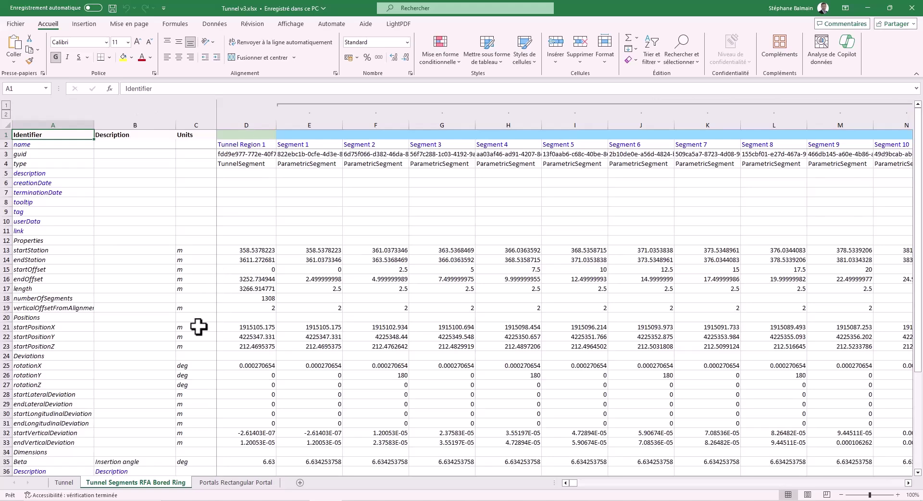
pyautogui.scroll(-6, 198, 326)
pyautogui.click(259, 308)
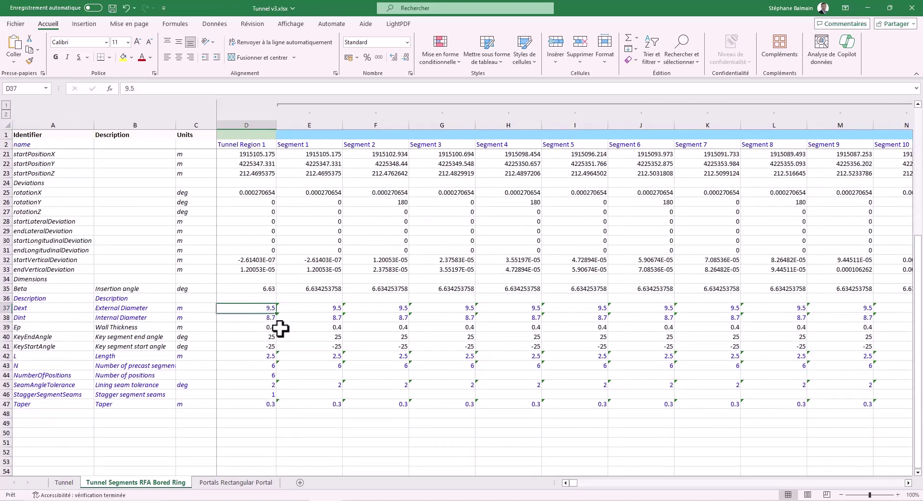
pyautogui.write('12')
pyautogui.press('Return')
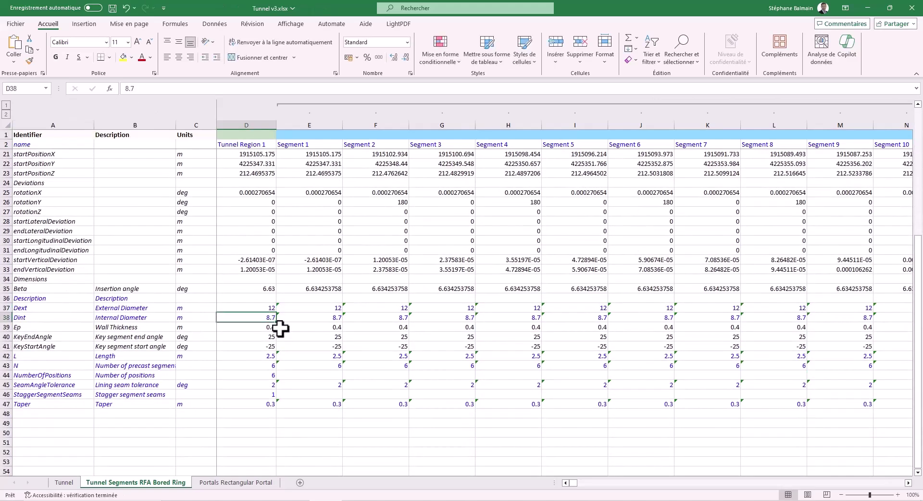
# Step: Enter the formula =D37-0.8 for Tunnel Region 1's internal diameter
pyautogui.write('=')
pyautogui.press('Up')
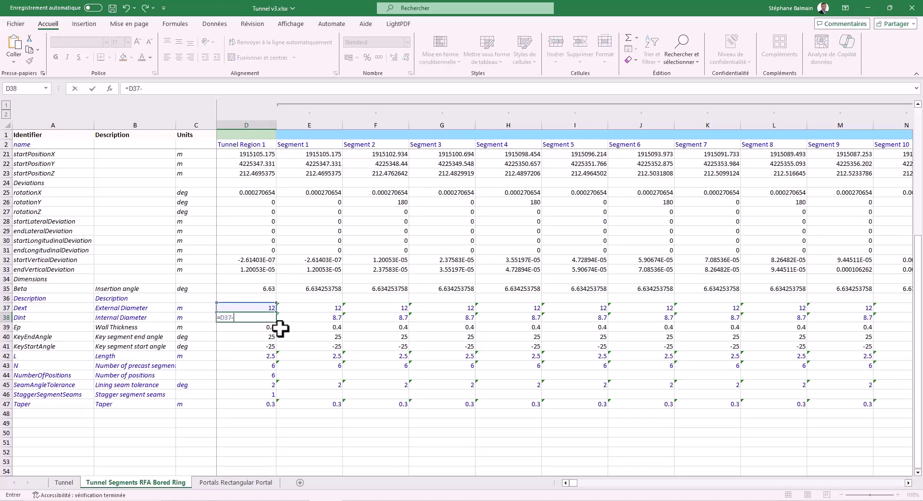
pyautogui.write('-0.8')
pyautogui.press('Return')
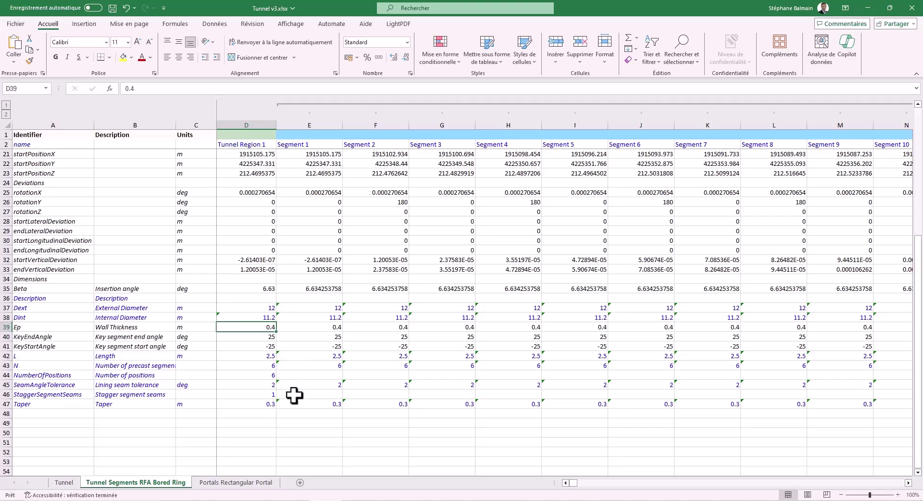
# Step: On the Portals Rectangular Portal sheet, set the left and right sidewalk heights and widths of both portals to 0.5
pyautogui.moveTo(572, 483); pyautogui.dragTo(350, 488)
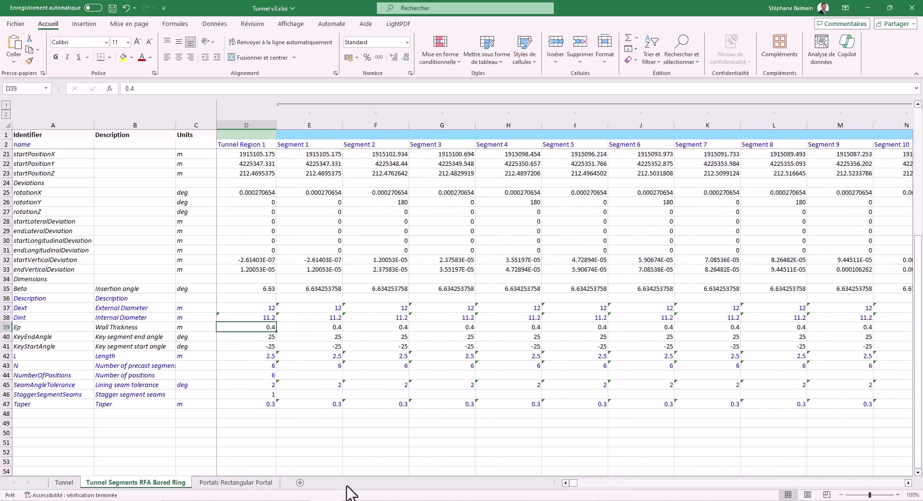
pyautogui.click(236, 482)
pyautogui.click(255, 381)
pyautogui.write('0.5')
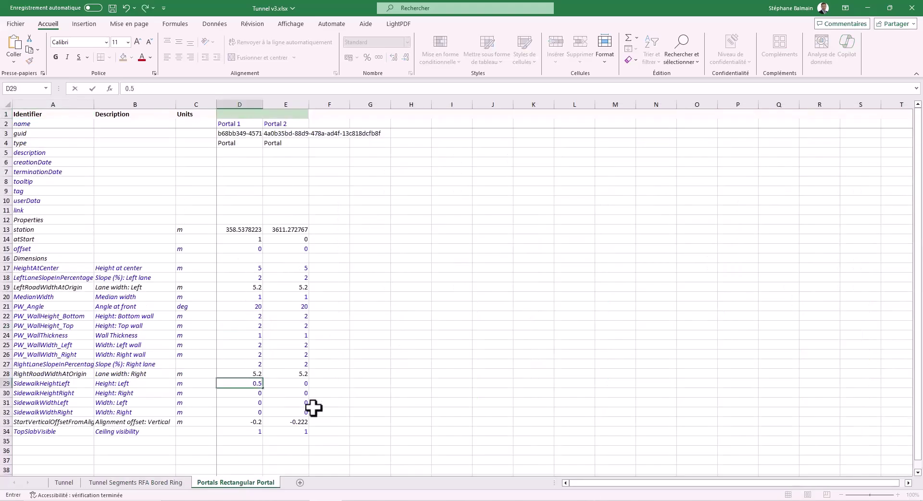
pyautogui.press('Return')
pyautogui.click(294, 383)
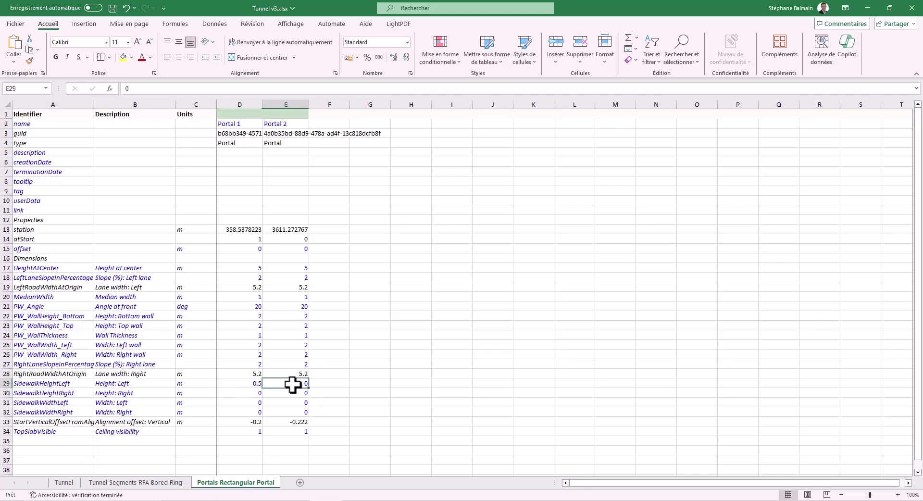
pyautogui.click(252, 383)
pyautogui.moveTo(262, 386); pyautogui.dragTo(304, 416)
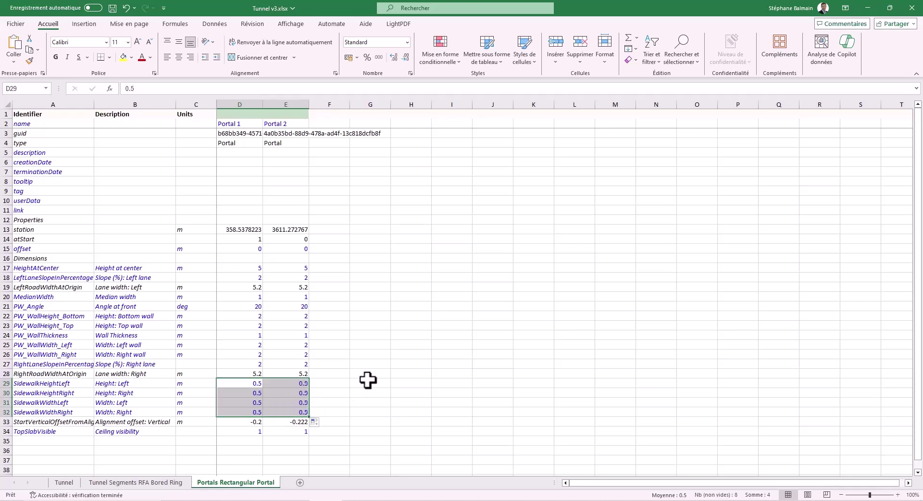
# Step: Save and close the workbook, update the tunnel from its existing spreadsheet, and select the end portal to check its sidewalk dimensions
pyautogui.click(112, 7)
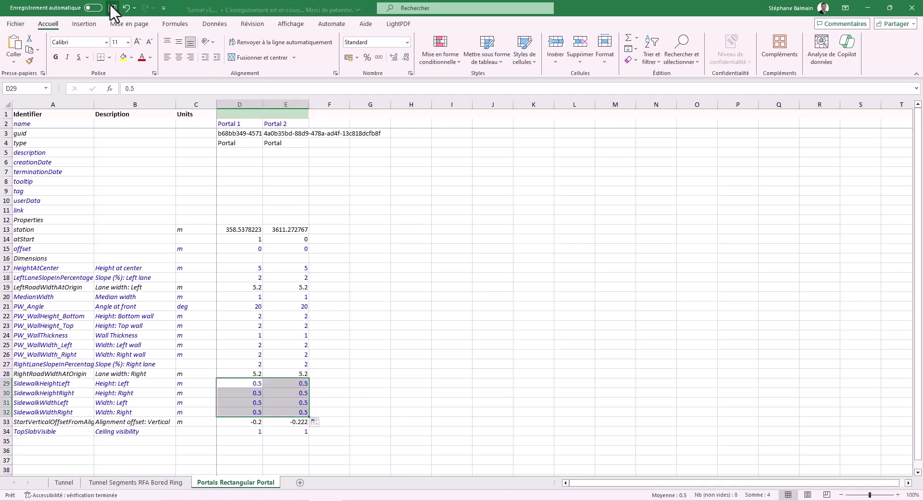
pyautogui.click(911, 8)
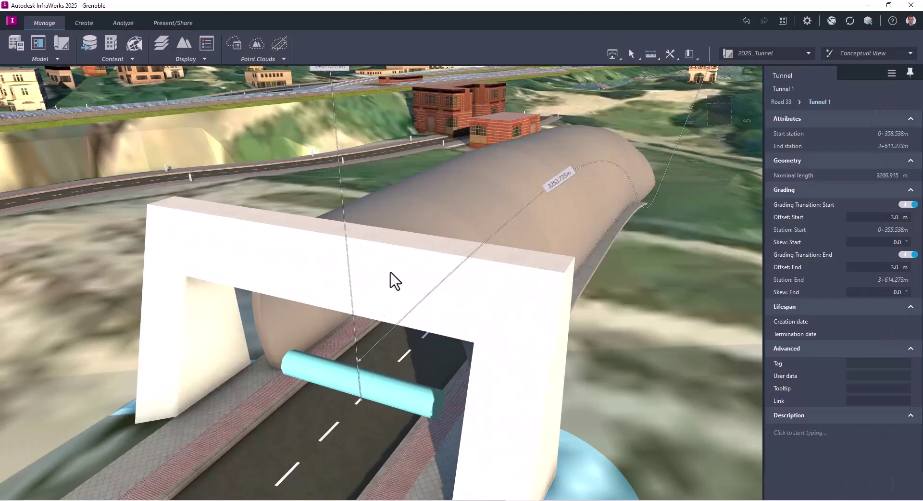
pyautogui.rightClick(390, 271)
pyautogui.moveTo(441, 345)
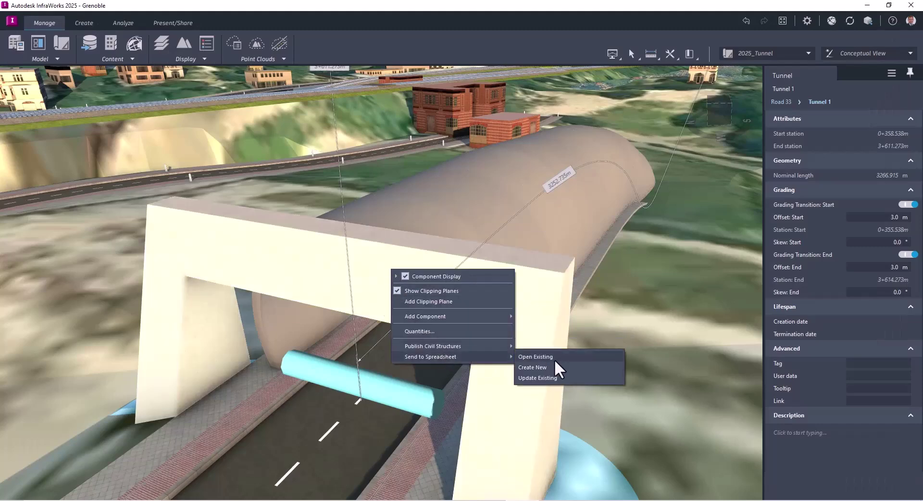
pyautogui.click(554, 377)
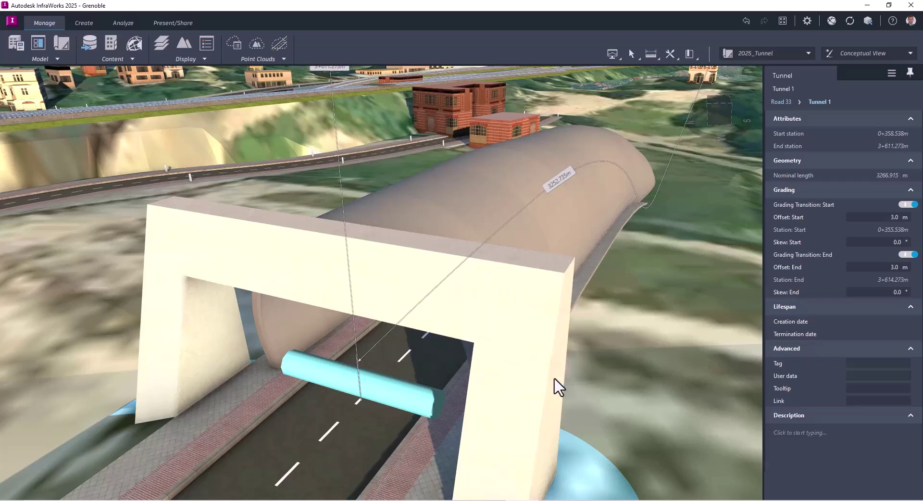
pyautogui.click(420, 259)
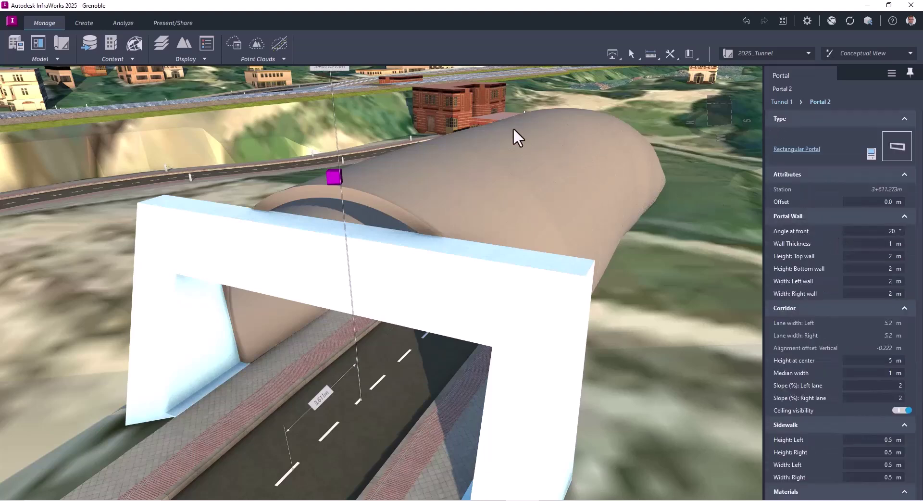
# Step: Add a clipping plane to the tunnel near the end portal at an offset of about 3247 m with a -90° skew
pyautogui.rightClick(364, 194)
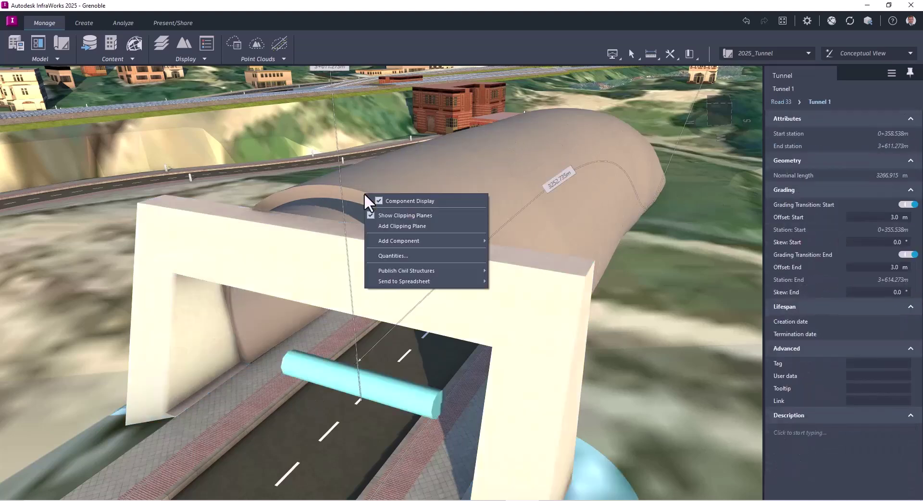
pyautogui.click(378, 226)
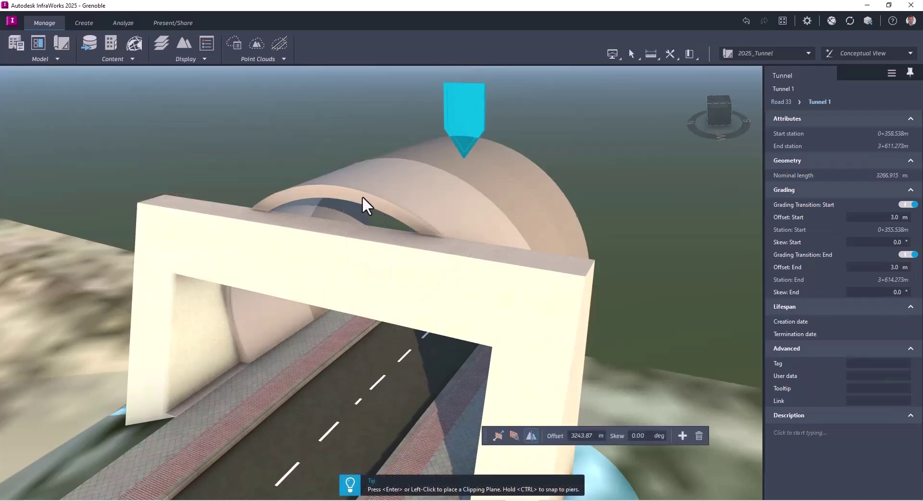
pyautogui.click(300, 190)
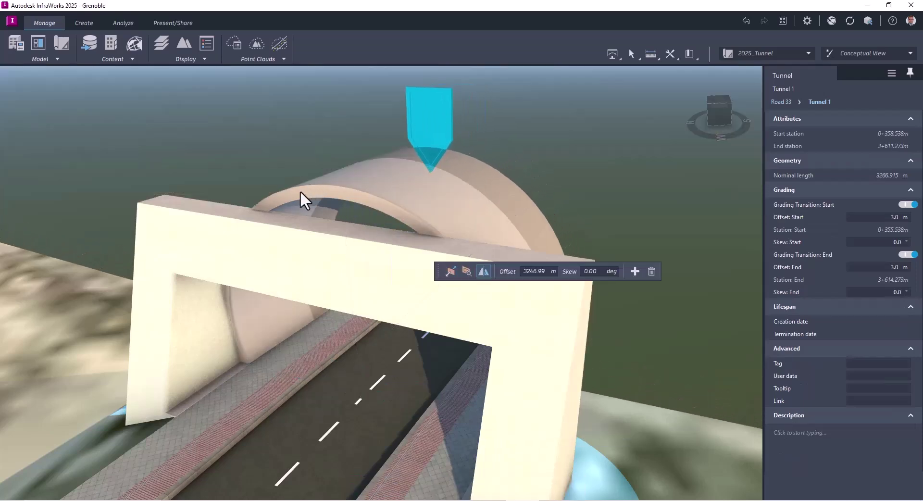
pyautogui.click(573, 270)
pyautogui.click(599, 270)
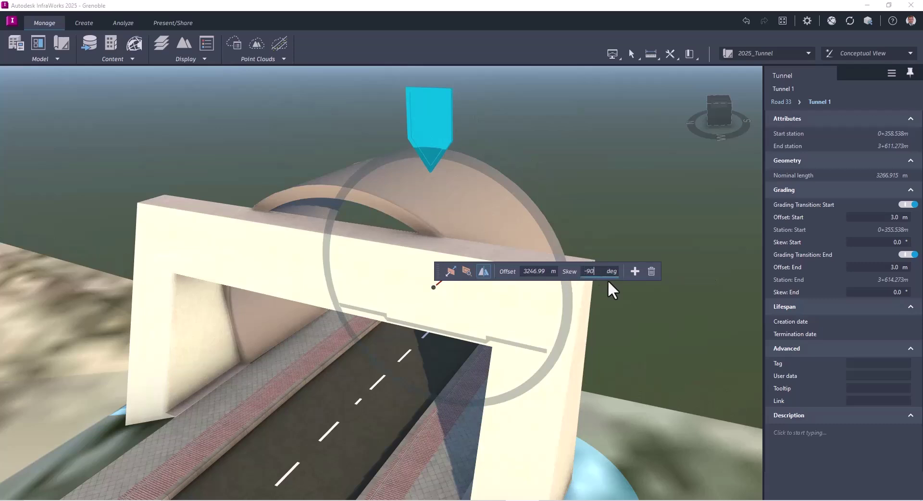
pyautogui.press('Return')
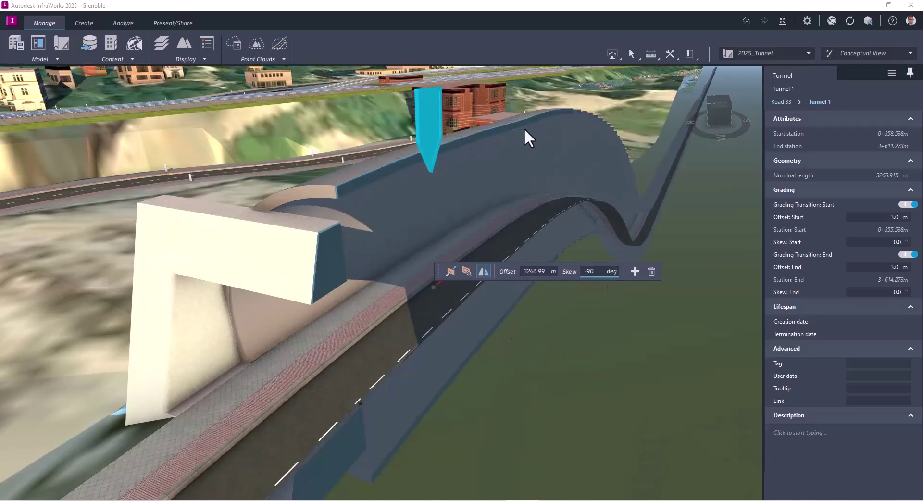
pyautogui.moveTo(521, 210); pyautogui.dragTo(489, 217)
pyautogui.moveTo(604, 172); pyautogui.dragTo(460, 281)
pyautogui.moveTo(460, 281); pyautogui.dragTo(399, 300, button='middle')
pyautogui.moveTo(545, 185); pyautogui.dragTo(385, 284, button='middle')
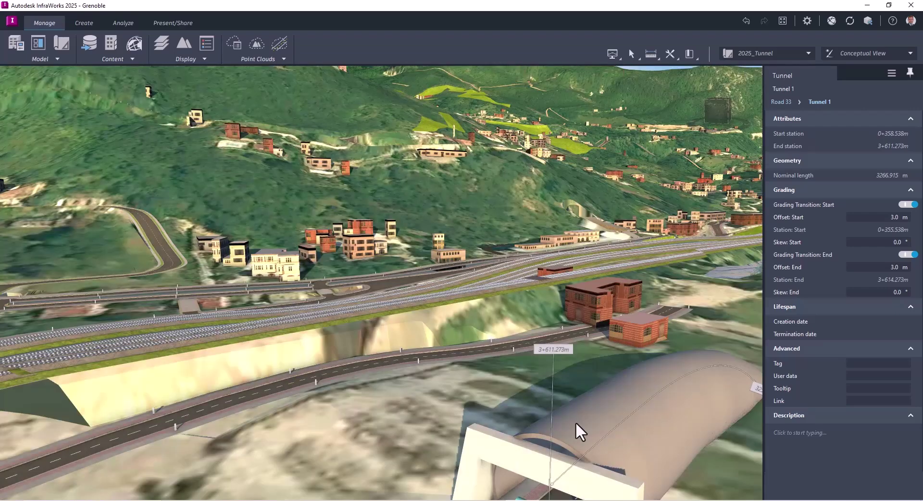
# Step: Update the tunnel's existing civil structures publication, keeping the backup proposal Backup_2025_Tunnel_2
pyautogui.rightClick(575, 422)
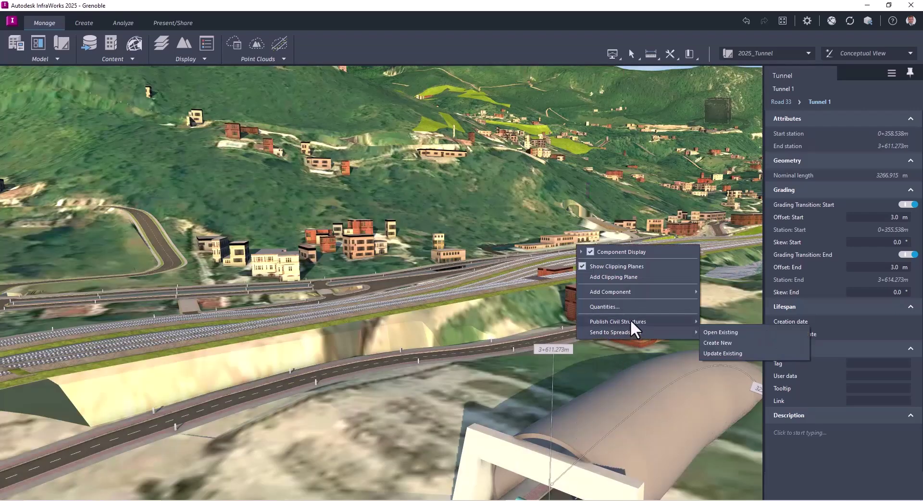
pyautogui.moveTo(630, 319)
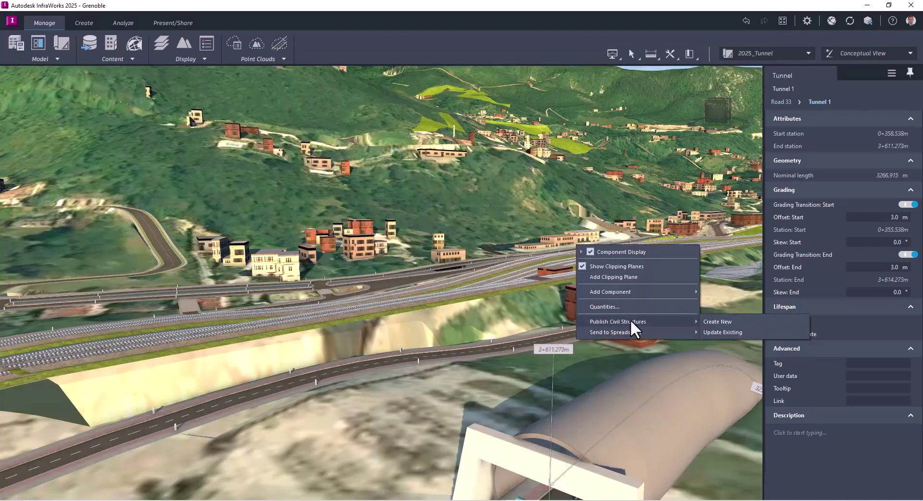
pyautogui.click(729, 331)
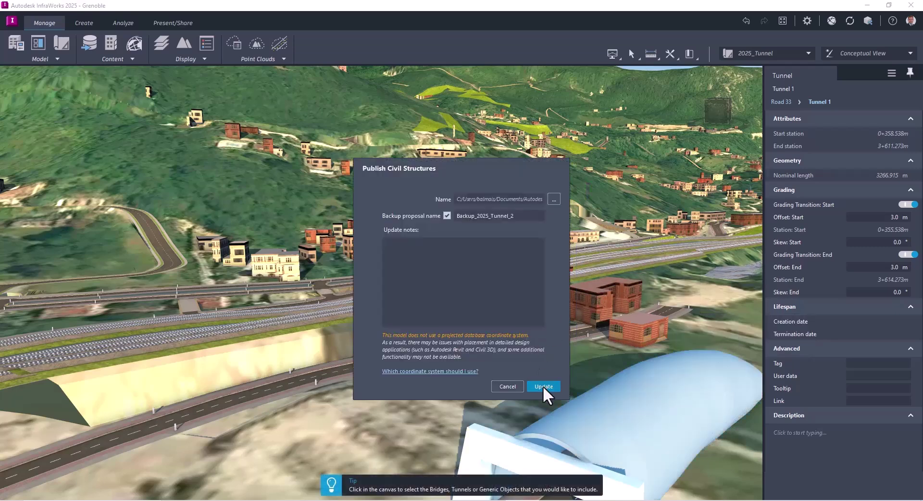
pyautogui.click(543, 385)
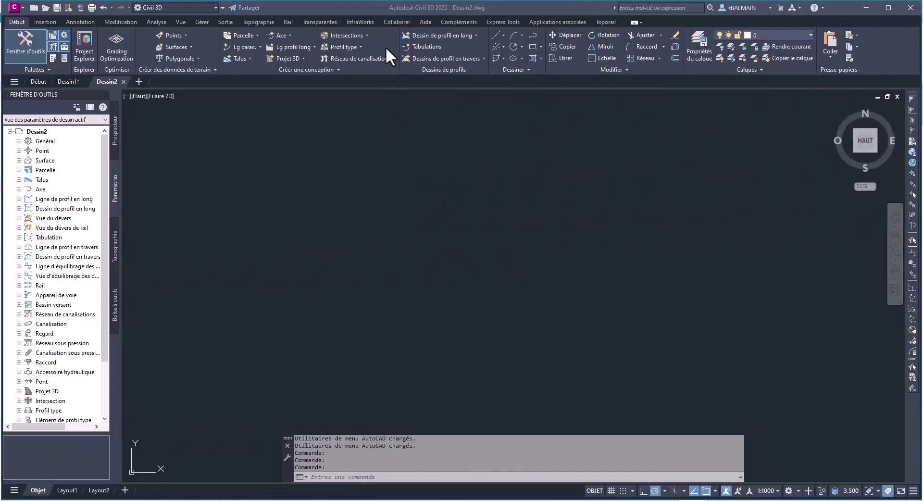
# Step: Switch to Civil 3D and import Tunnel 1.imx from the Backup_2025_Tunnel_1 folder into the drawing
pyautogui.click(362, 21)
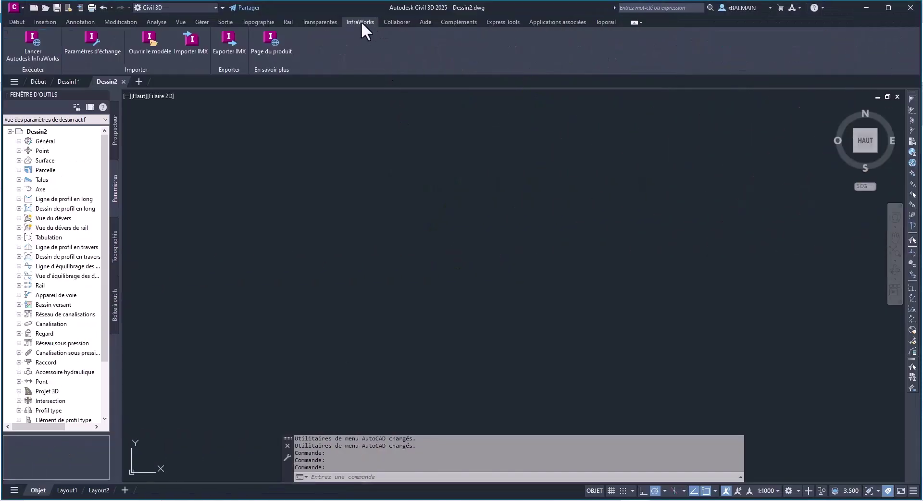
pyautogui.click(181, 52)
pyautogui.click(413, 175)
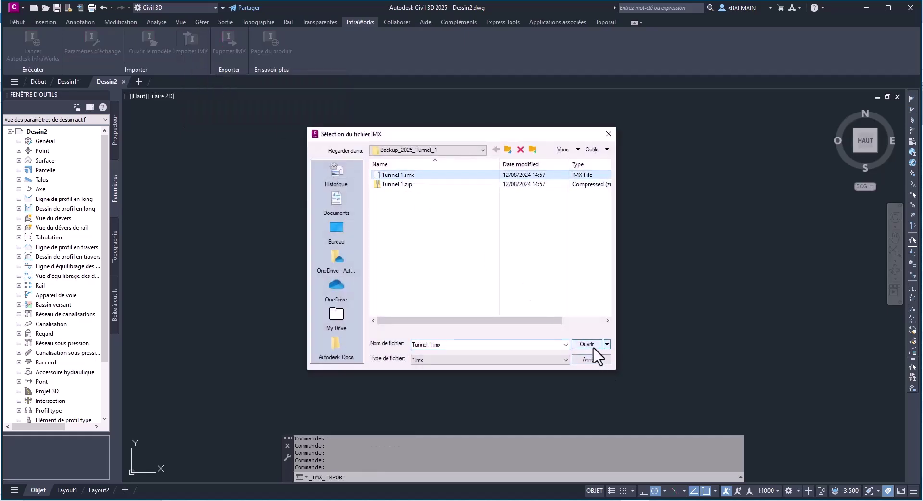
pyautogui.click(593, 346)
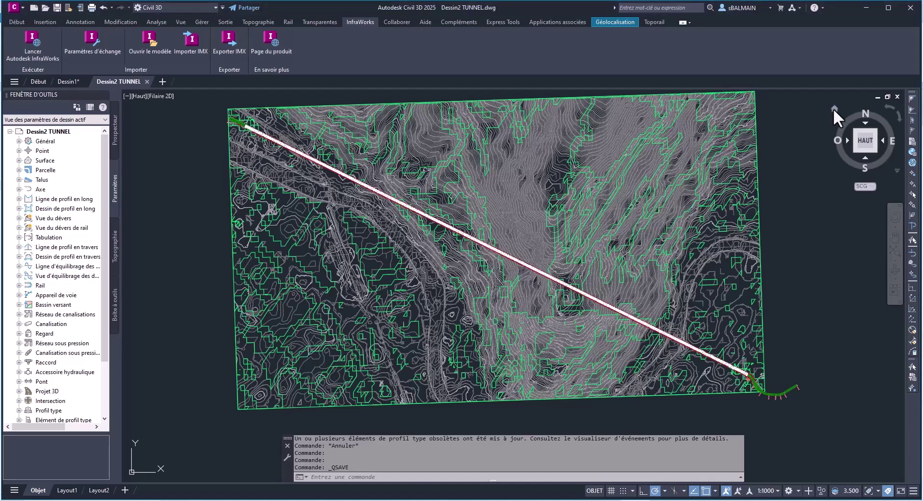
# Step: Display the imported tunnel and terrain in a 3D isometric view with the Conceptual visual style and examine the tunnel entrance
pyautogui.click(832, 108)
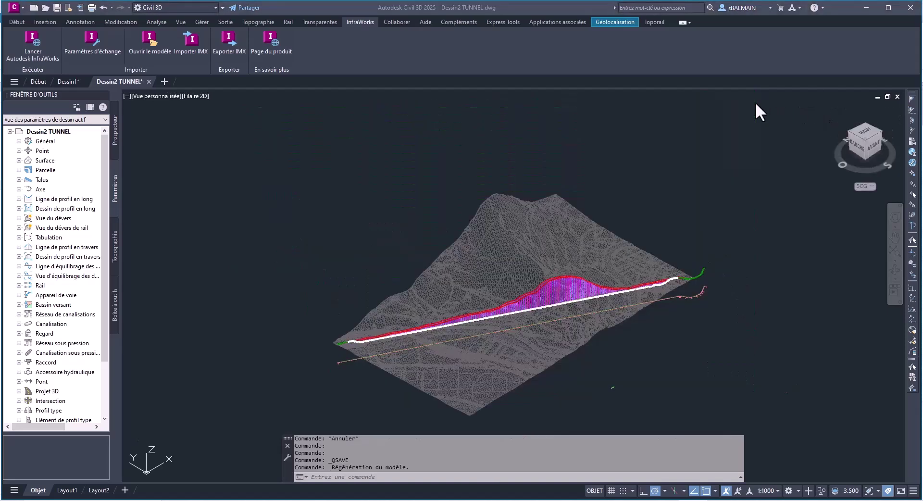
pyautogui.scroll(8, 364, 347)
pyautogui.click(195, 97)
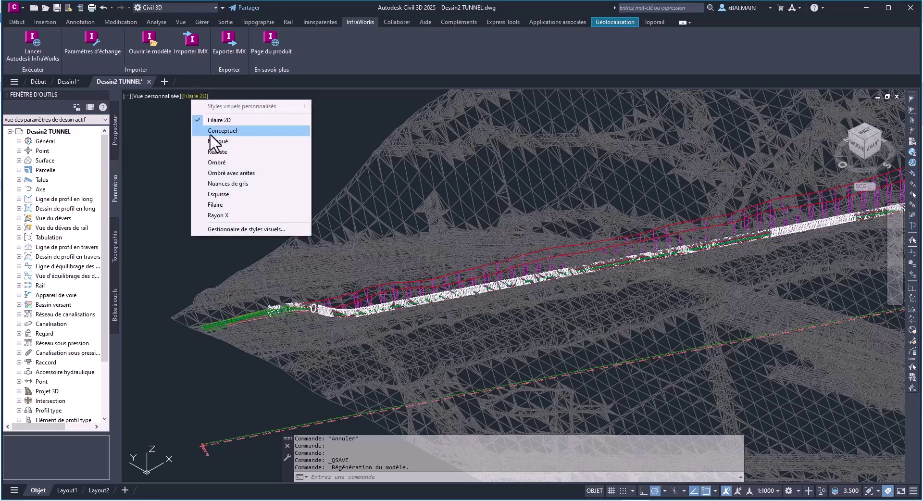
pyautogui.click(222, 134)
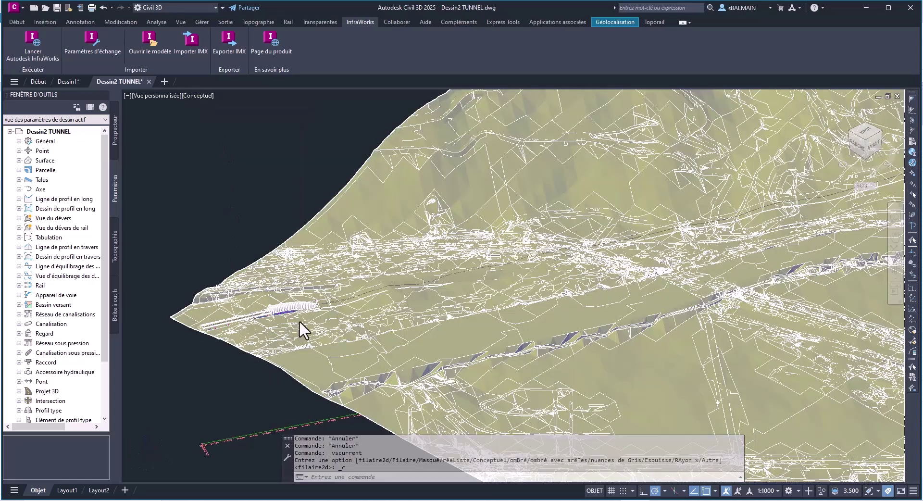
pyautogui.scroll(2, 299, 320)
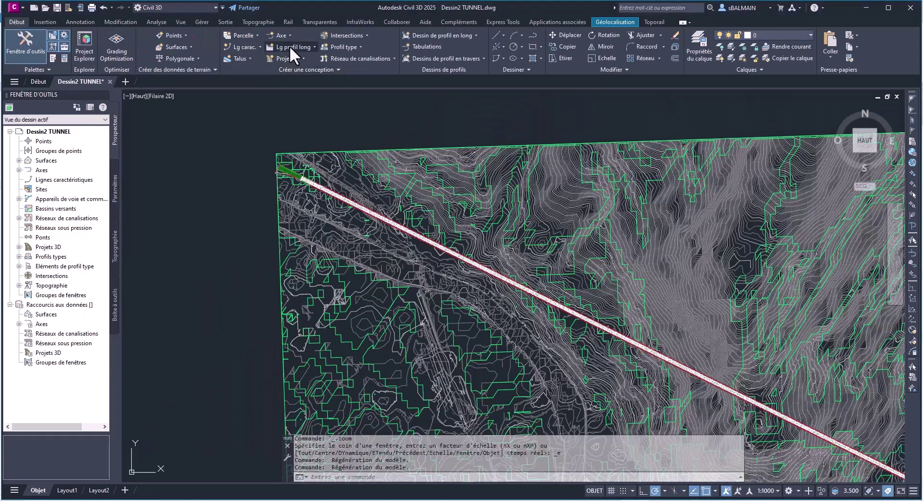
# Step: Start a surface profile for alignment 23944, select its design profile 23944, and send the listed profiles to a profile view
pyautogui.click(289, 47)
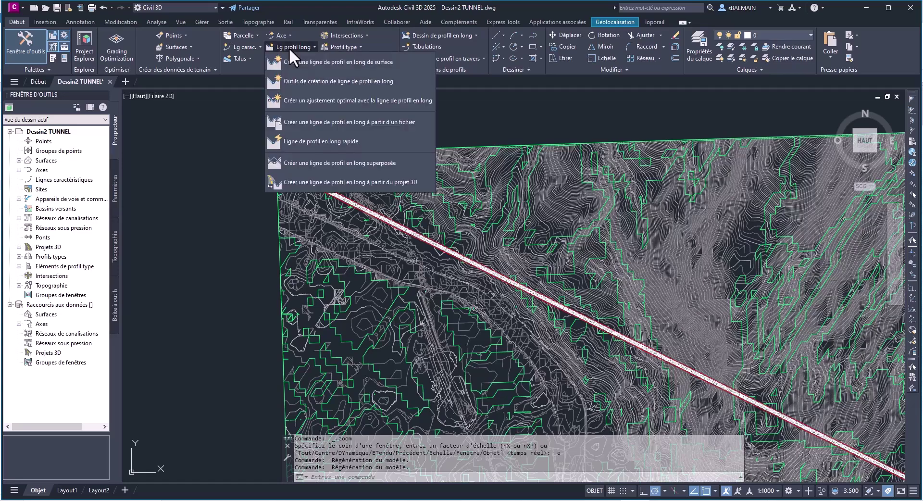
pyautogui.click(292, 56)
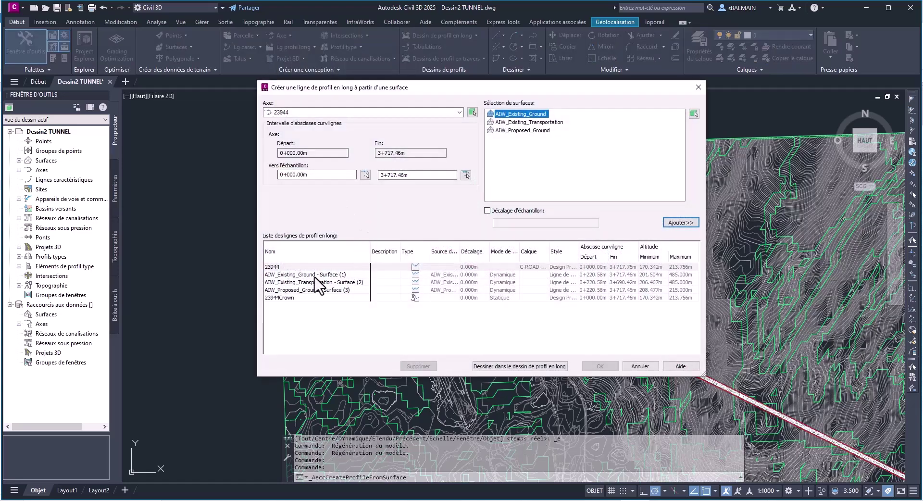
pyautogui.click(320, 266)
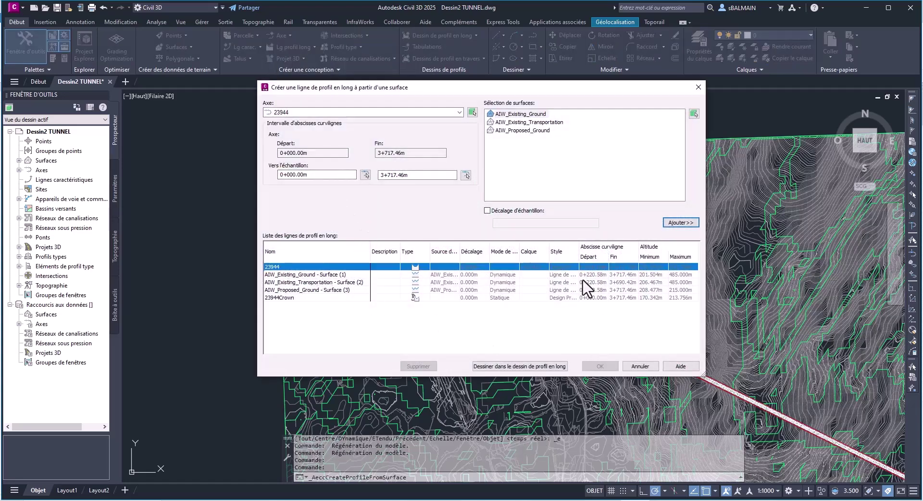
pyautogui.click(526, 116)
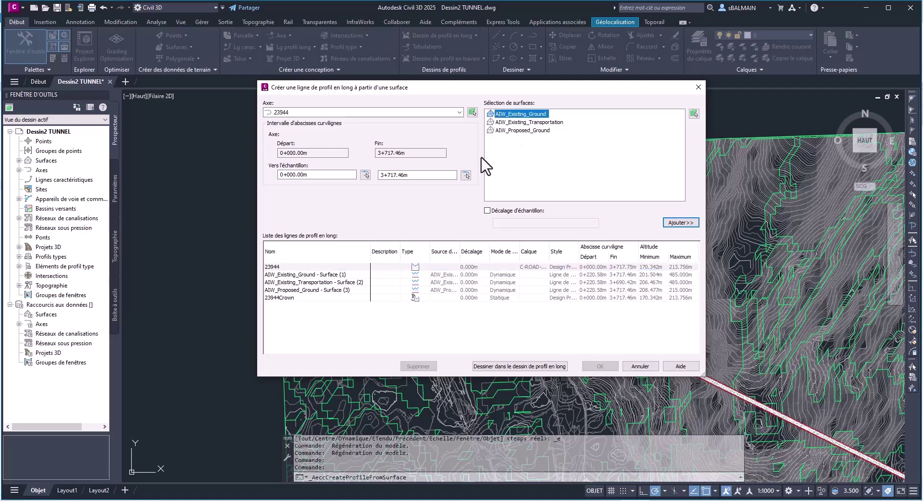
pyautogui.click(284, 268)
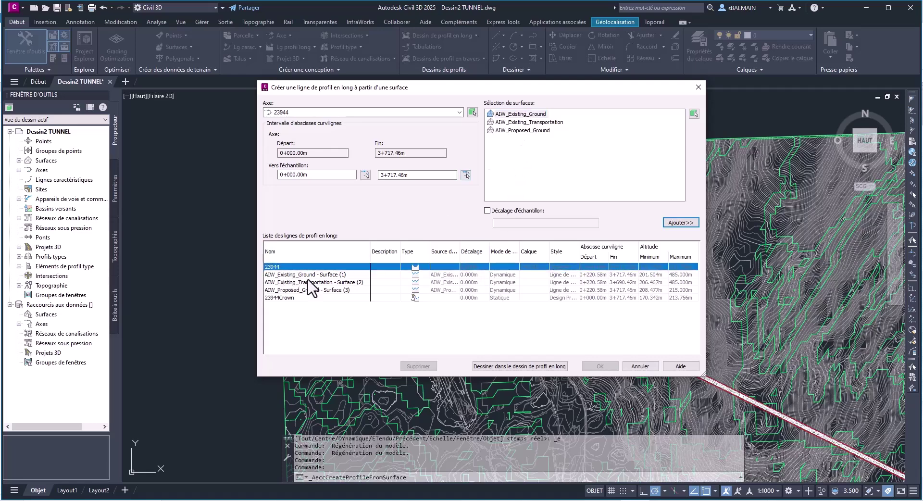
pyautogui.click(516, 367)
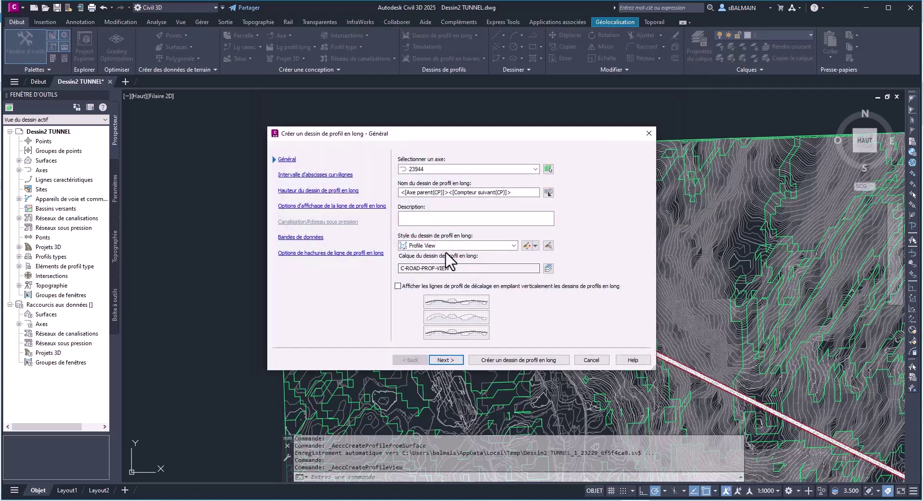
# Step: Create a profile view for alignment 23944 with the default options and place it below the existing profile views
pyautogui.click(457, 360)
pyautogui.click(458, 360)
pyautogui.click(457, 359)
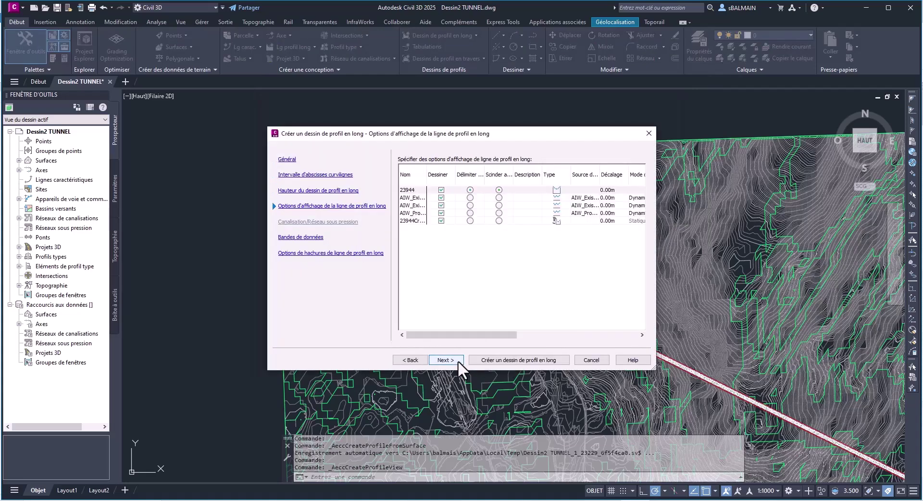
pyautogui.click(446, 360)
pyautogui.click(446, 360)
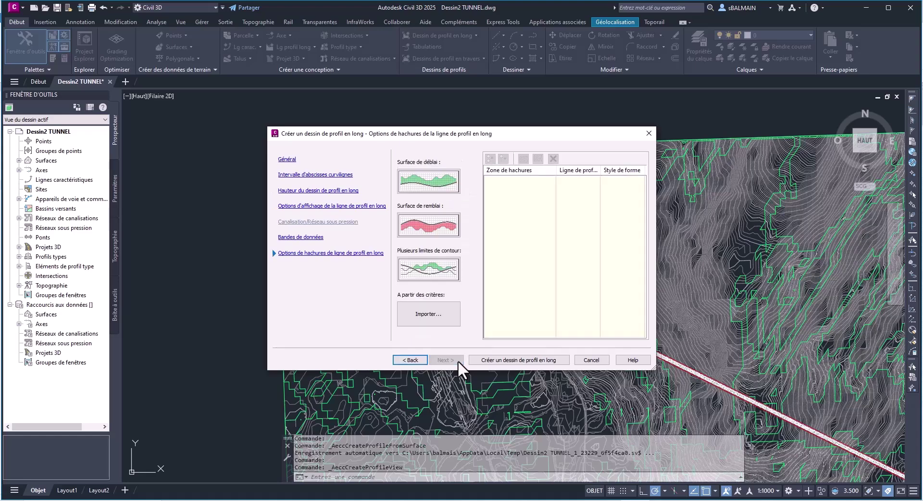
pyautogui.click(495, 359)
pyautogui.scroll(-5, 586, 392)
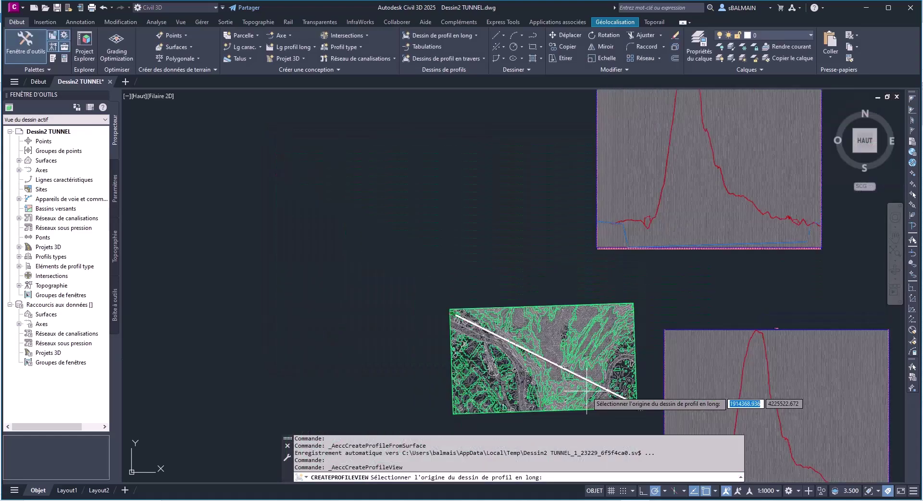
pyautogui.moveTo(587, 391)
pyautogui.mouseDown(button='middle')
pyautogui.moveTo(527, 310)
pyautogui.moveTo(493, 143)
pyautogui.mouseUp(button='middle')
pyautogui.moveTo(577, 403); pyautogui.dragTo(495, 276, button='middle')
pyautogui.click(494, 397)
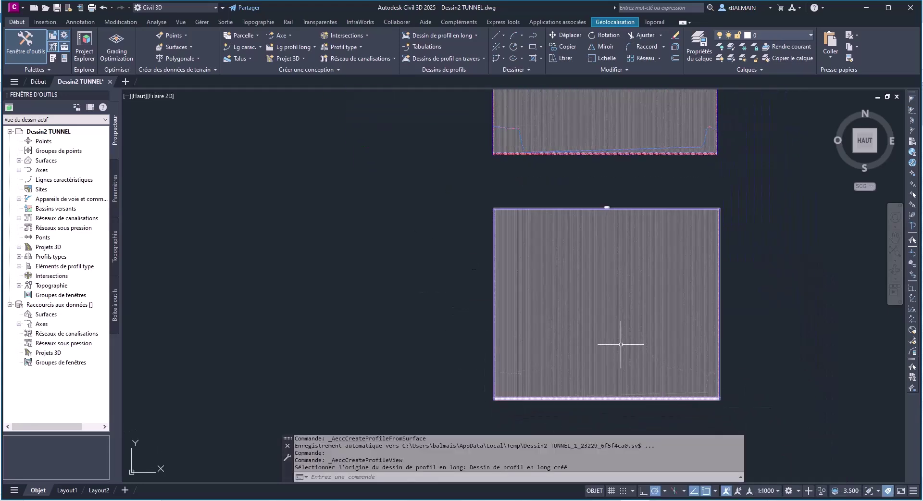
# Step: Examine the terrain and tunnel design profiles along the new profile view, from the first tunnel entrance to the far end
pyautogui.scroll(2, 621, 345)
pyautogui.scroll(-1, 622, 347)
pyautogui.moveTo(622, 348); pyautogui.dragTo(505, 263, button='middle')
pyautogui.scroll(4, 334, 339)
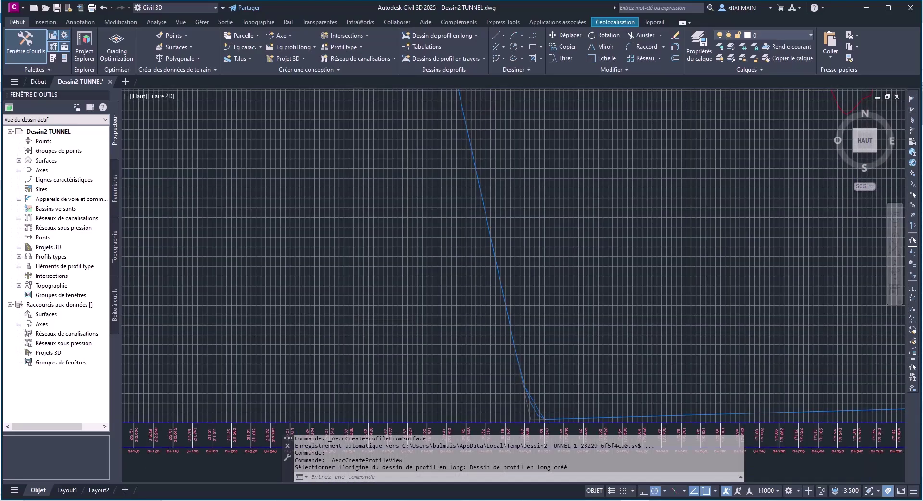
pyautogui.moveTo(336, 392); pyautogui.dragTo(553, 251, button='middle')
pyautogui.moveTo(480, 240); pyautogui.dragTo(481, 423, button='middle')
pyautogui.moveTo(431, 160); pyautogui.dragTo(175, 231, button='middle')
pyautogui.scroll(-2, 677, 262)
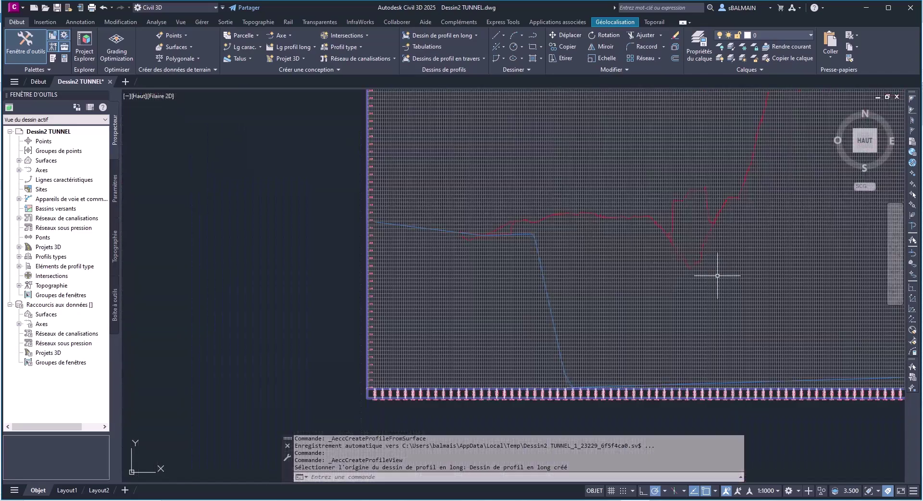
pyautogui.moveTo(752, 279); pyautogui.dragTo(224, 290, button='middle')
pyautogui.moveTo(689, 305); pyautogui.dragTo(393, 315, button='middle')
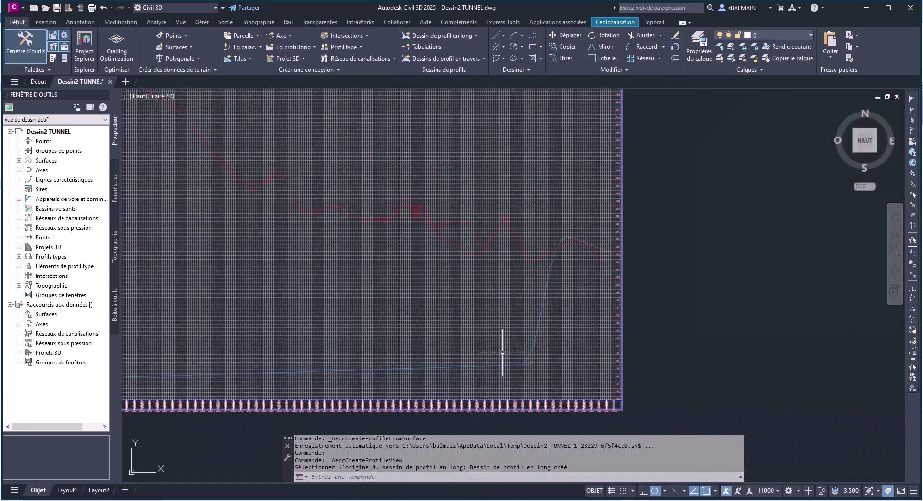
pyautogui.click(542, 311)
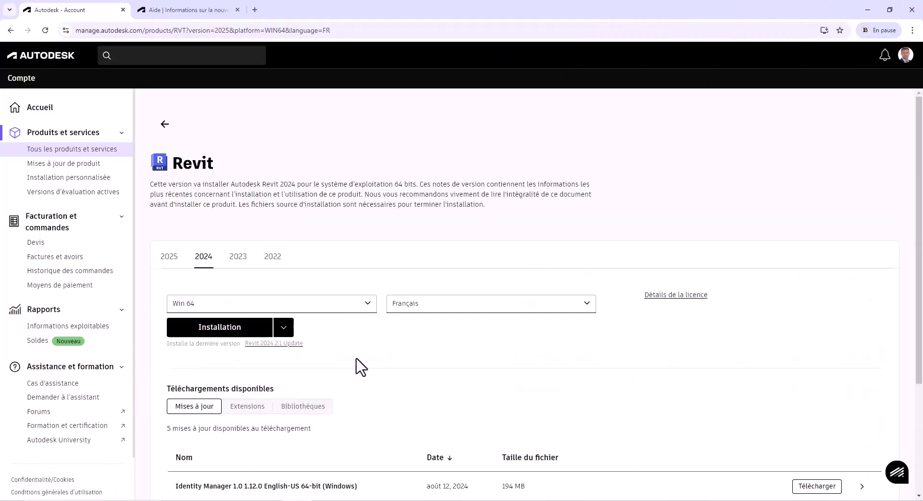
# Step: Switch to the Autodesk Account page in the browser and review the Revit 2025 and 2024 extensions for the Revit InfraWorks Updater
pyautogui.scroll(-3, 358, 370)
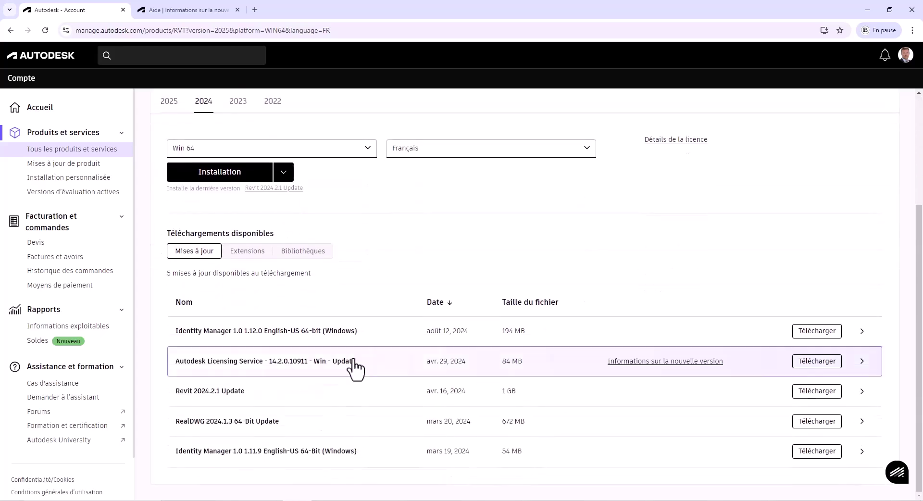
pyautogui.click(249, 253)
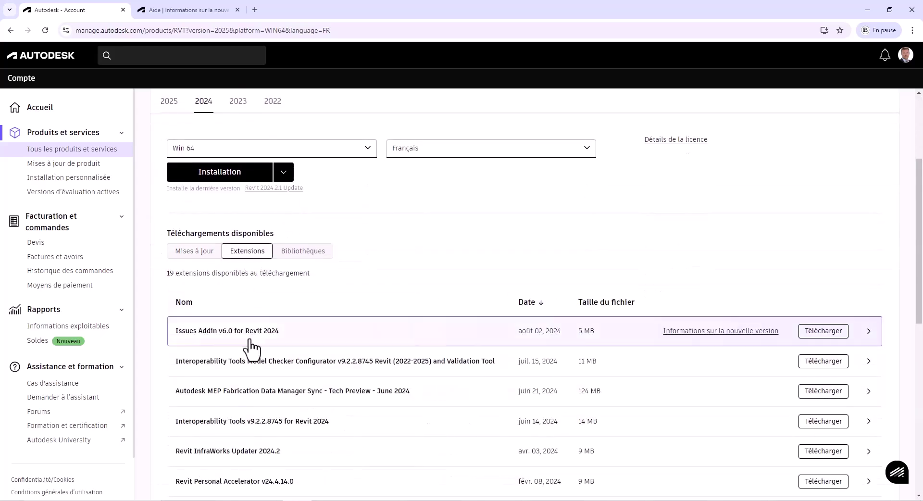
pyautogui.scroll(-1, 246, 413)
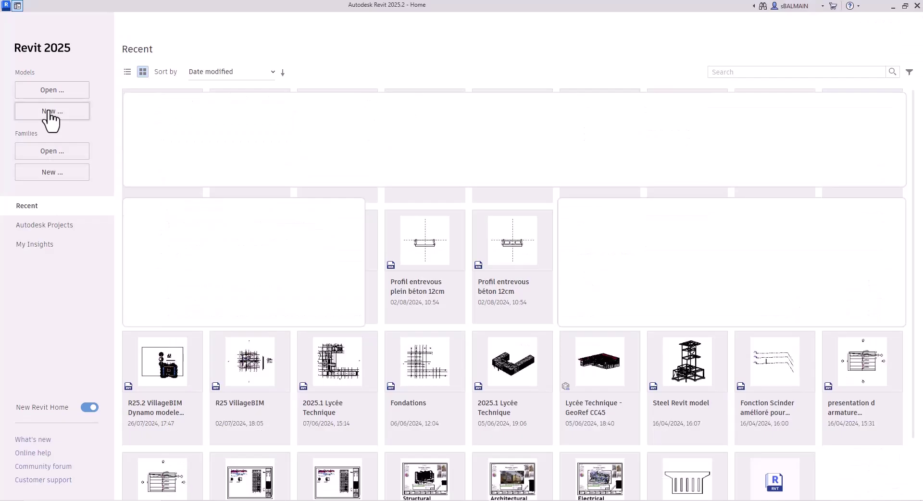
# Step: Switch to Revit 2025 and create a new project from the Structural Template
pyautogui.click(50, 112)
pyautogui.click(471, 235)
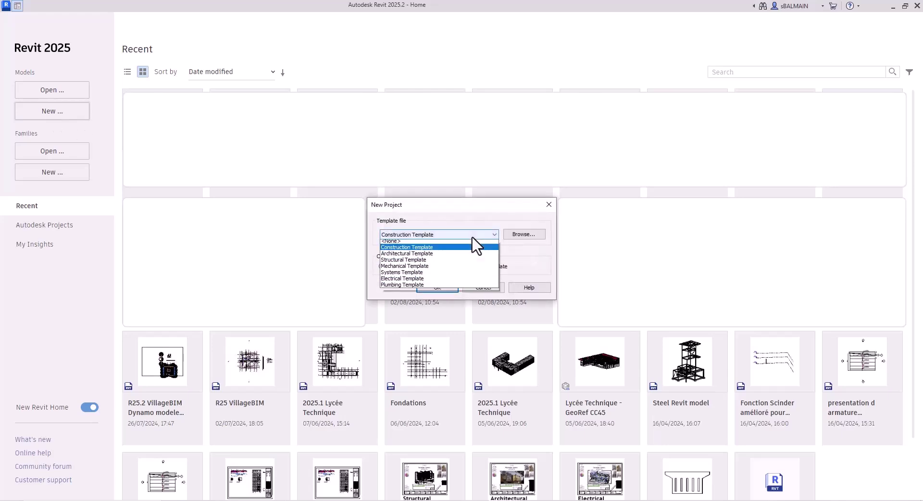
pyautogui.click(470, 262)
pyautogui.click(438, 287)
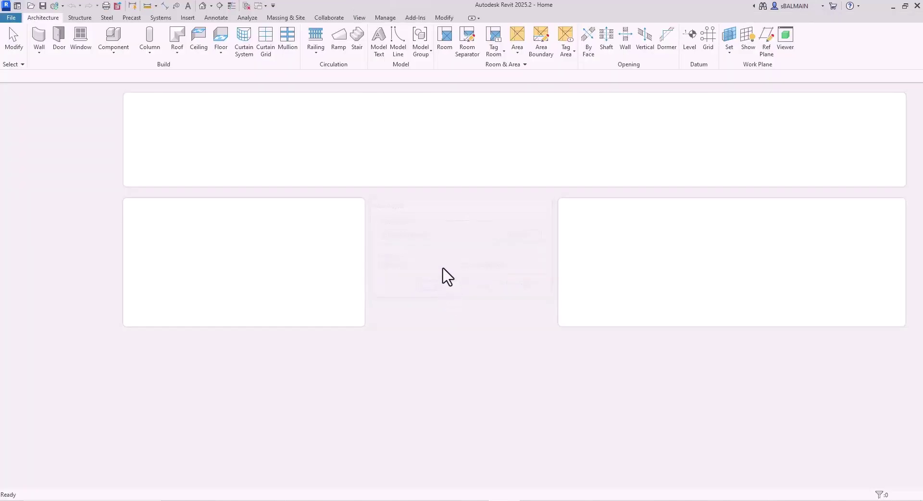
# Step: Import the published tunnel into the Revit project with Import Civil Structures
pyautogui.click(415, 17)
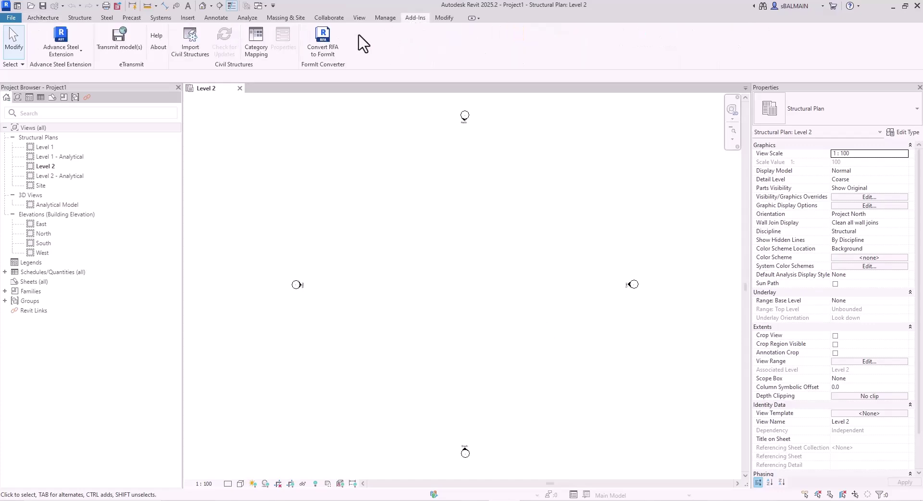
pyautogui.click(204, 50)
pyautogui.click(816, 409)
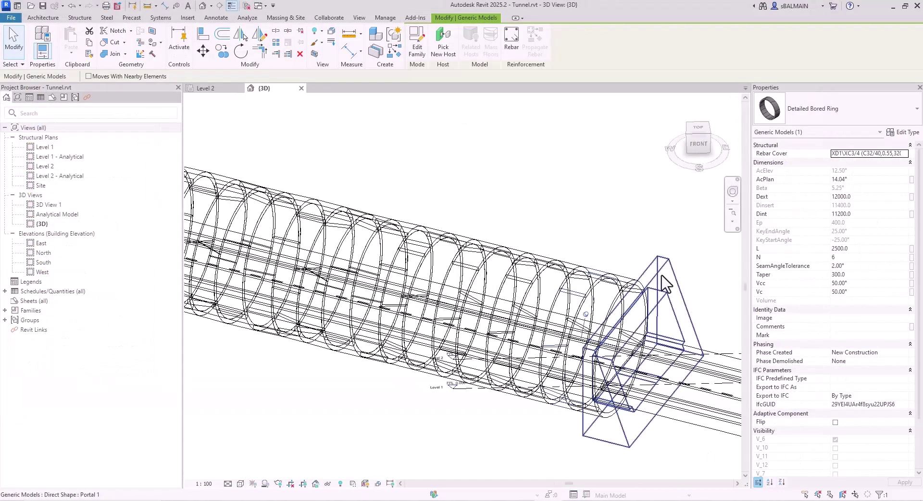
# Step: Inspect the properties of Portal 1 and the adjacent Detailed Bored Ring, including the ring's type properties, without changing them
pyautogui.click(665, 271)
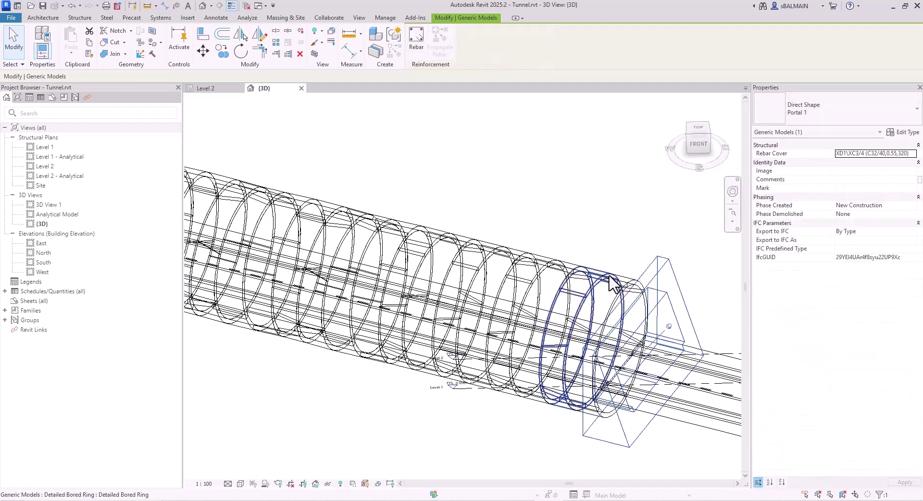
pyautogui.click(610, 293)
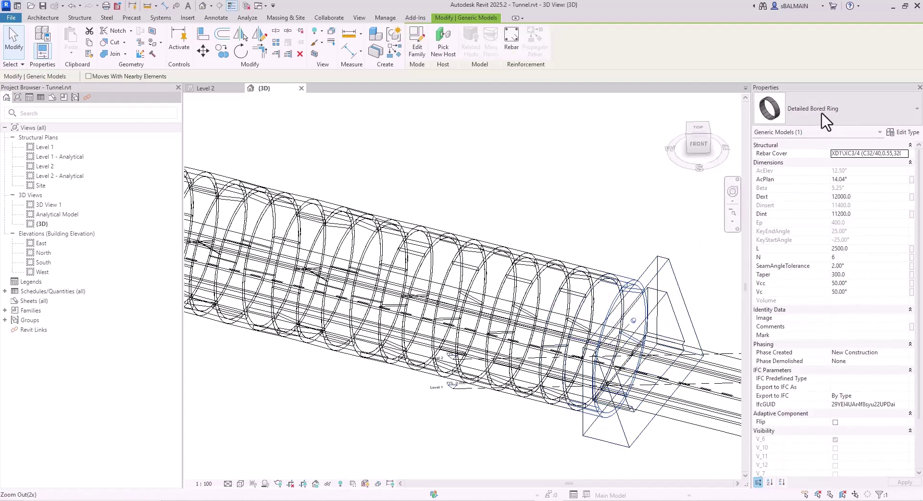
pyautogui.click(906, 132)
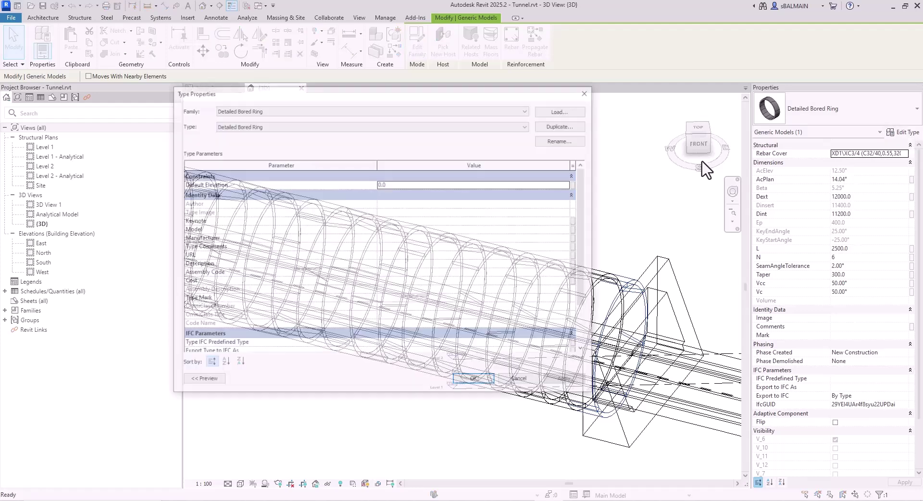
pyautogui.click(521, 380)
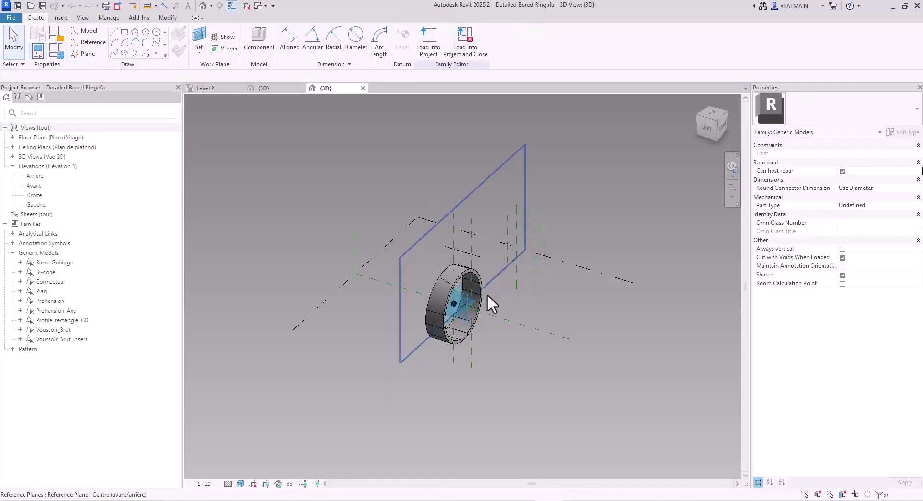
# Step: Open the Detailed Bored Ring family, examine its Family Types parameters and ring geometry, and close the family
pyautogui.scroll(2, 476, 353)
pyautogui.scroll(2, 476, 354)
pyautogui.moveTo(601, 249); pyautogui.dragTo(681, 344, button='middle')
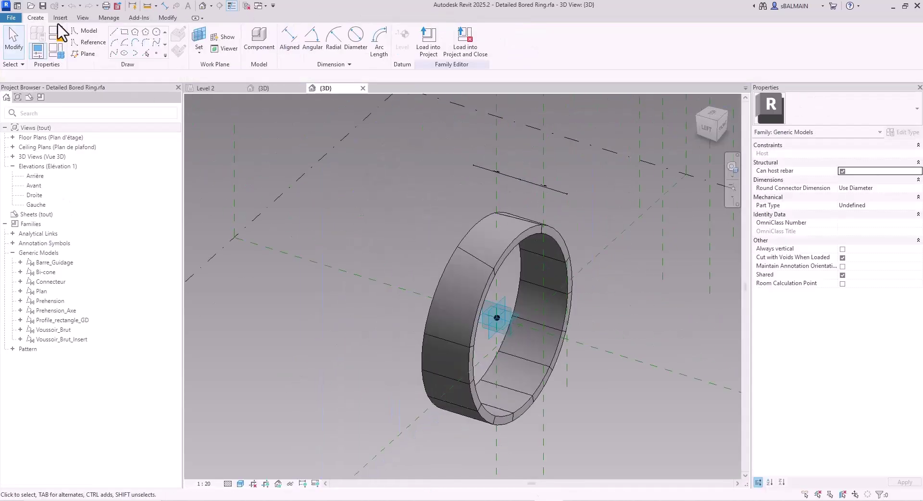
pyautogui.click(57, 52)
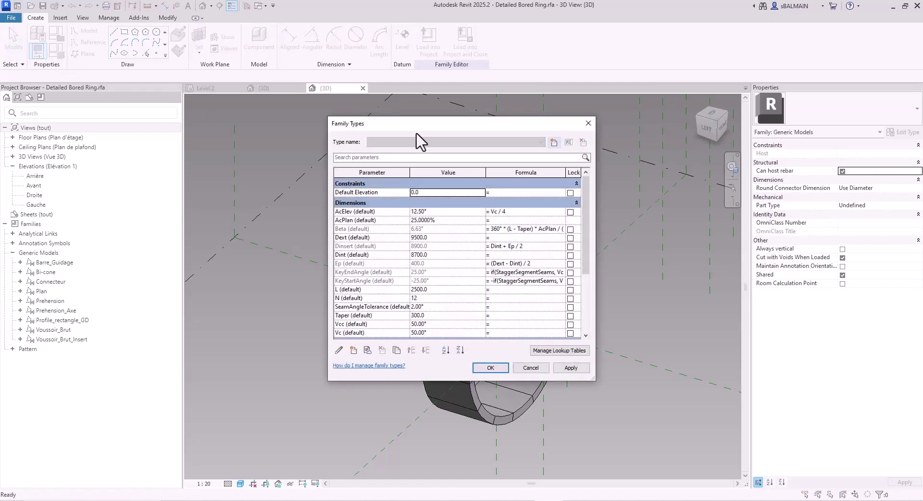
pyautogui.click(589, 123)
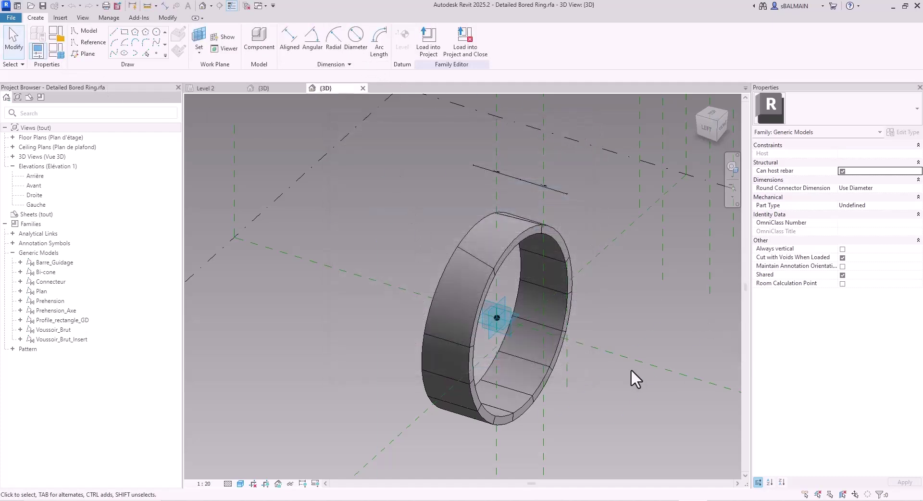
pyautogui.keyDown('shift'); pyautogui.moveTo(625, 321); pyautogui.dragTo(462, 307, button='middle'); pyautogui.keyUp('shift')
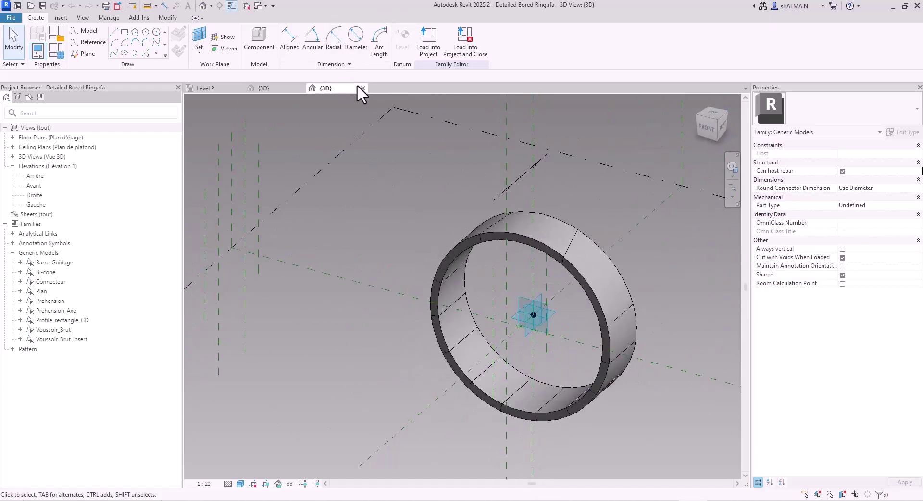
pyautogui.click(363, 88)
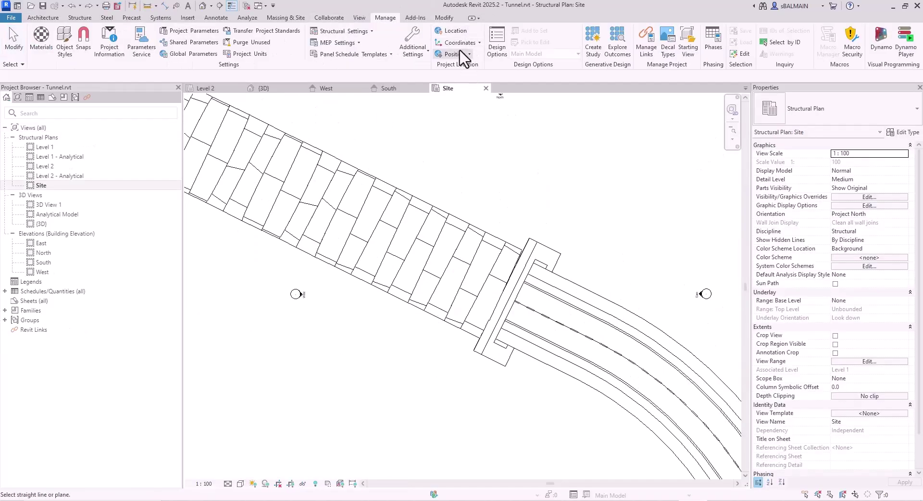
# Step: Rotate project north in the Site plan by aligning a selected tunnel line with the nearest main axis
pyautogui.click(461, 53)
pyautogui.click(483, 130)
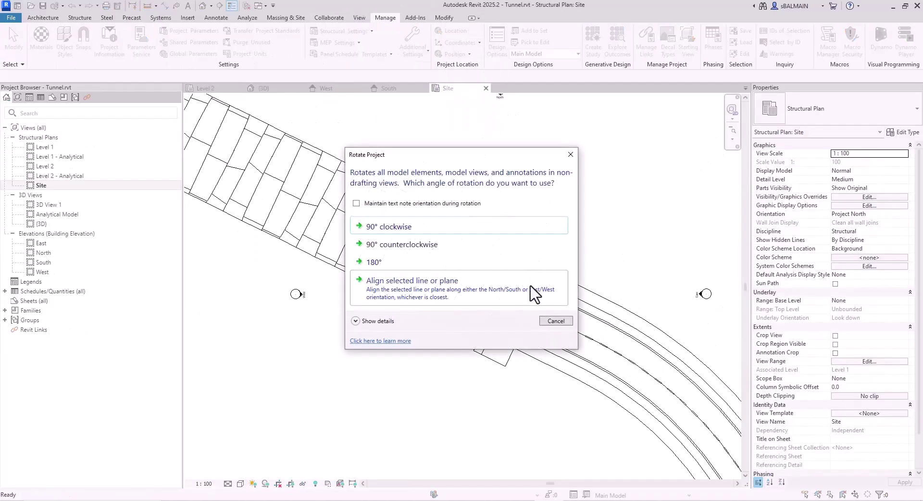
pyautogui.click(530, 297)
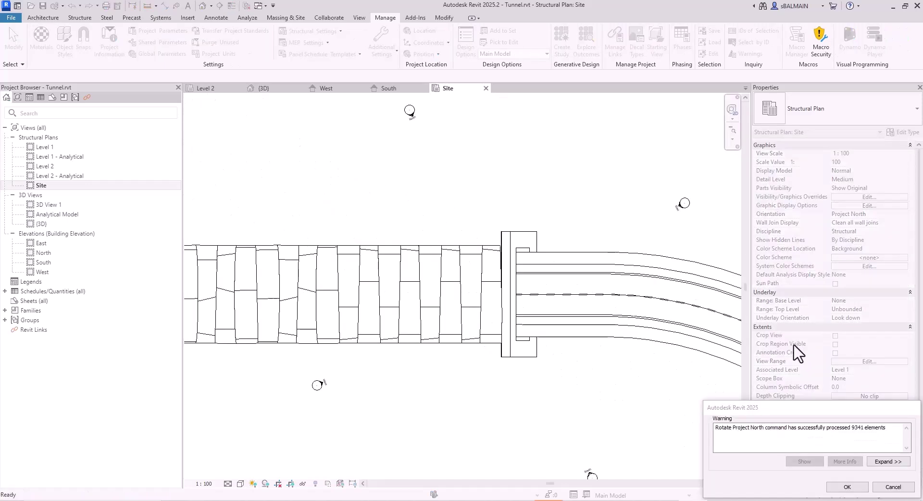
pyautogui.click(847, 487)
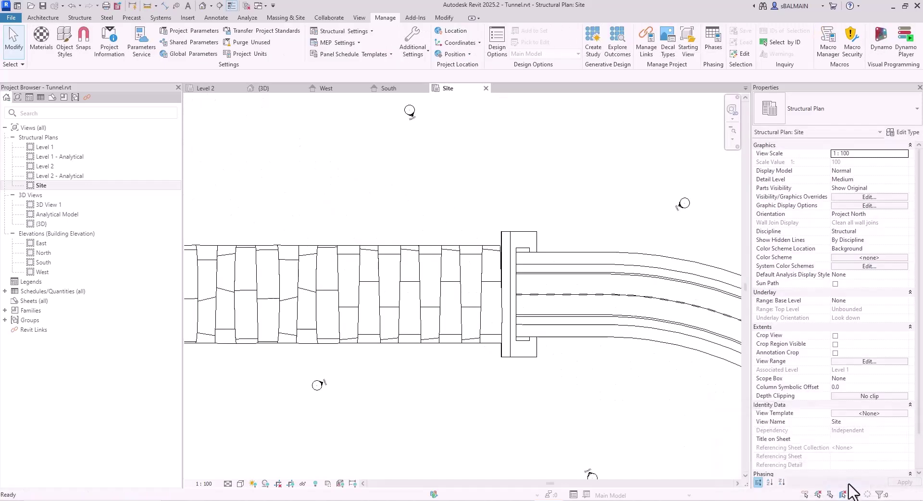
# Step: Draw a horizontal section along the tunnel axis through the portal in the Site plan and open its section view
pyautogui.click(359, 18)
pyautogui.click(355, 42)
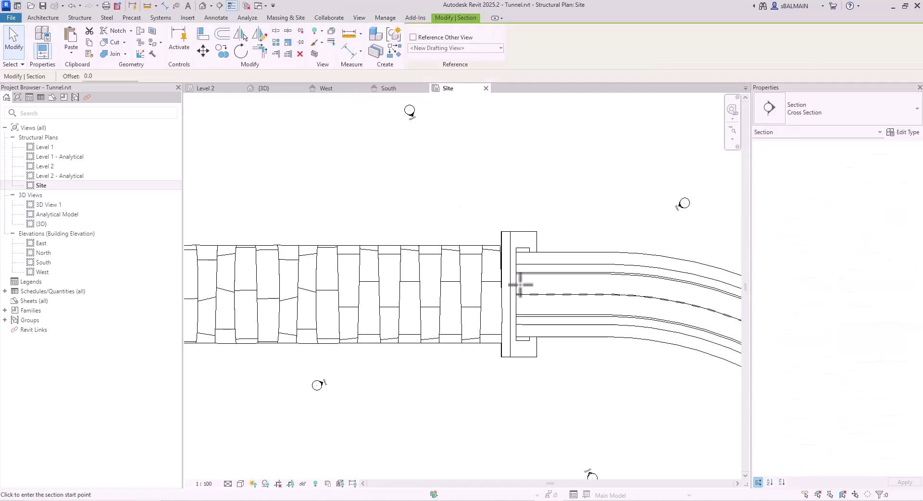
pyautogui.click(637, 298)
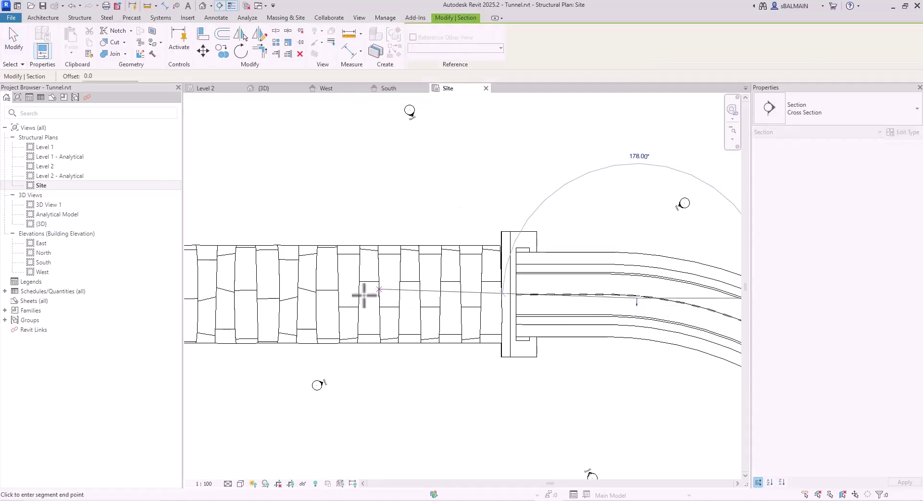
pyautogui.click(416, 297)
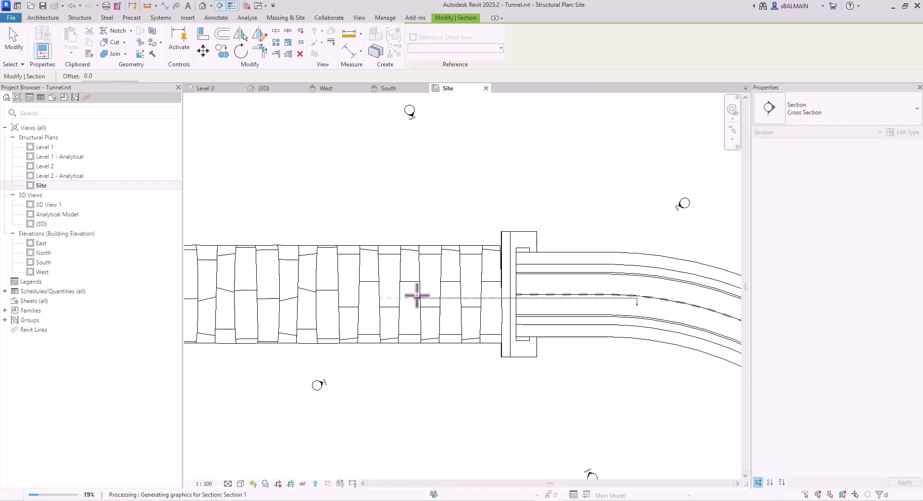
pyautogui.rightClick(560, 296)
pyautogui.click(622, 82)
# Step: Place a spot elevation with a leader at the upper outer corner of the tunnel portal in the section view
pyautogui.press('e')
pyautogui.press('l')
pyautogui.click(595, 234)
pyautogui.click(639, 214)
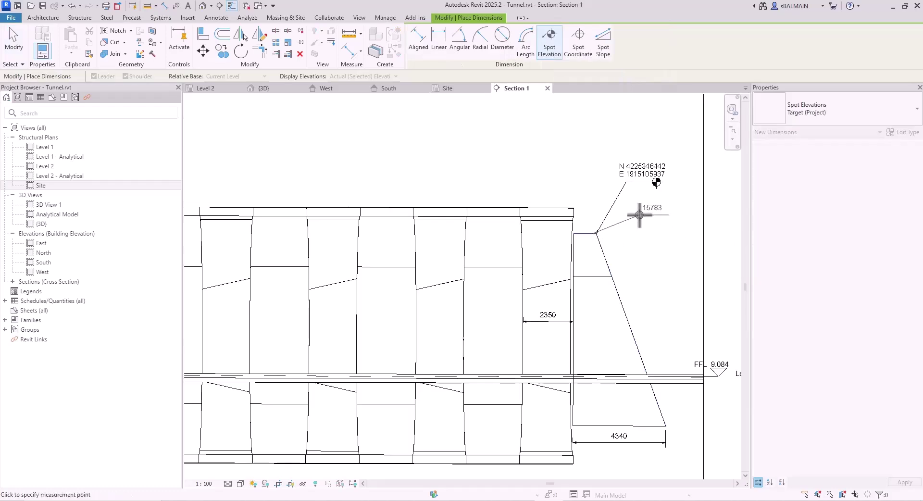
pyautogui.click(672, 215)
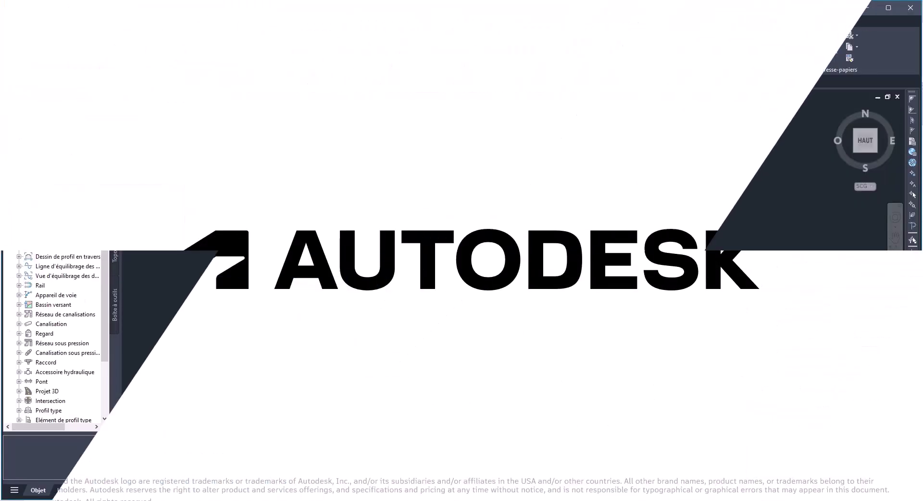